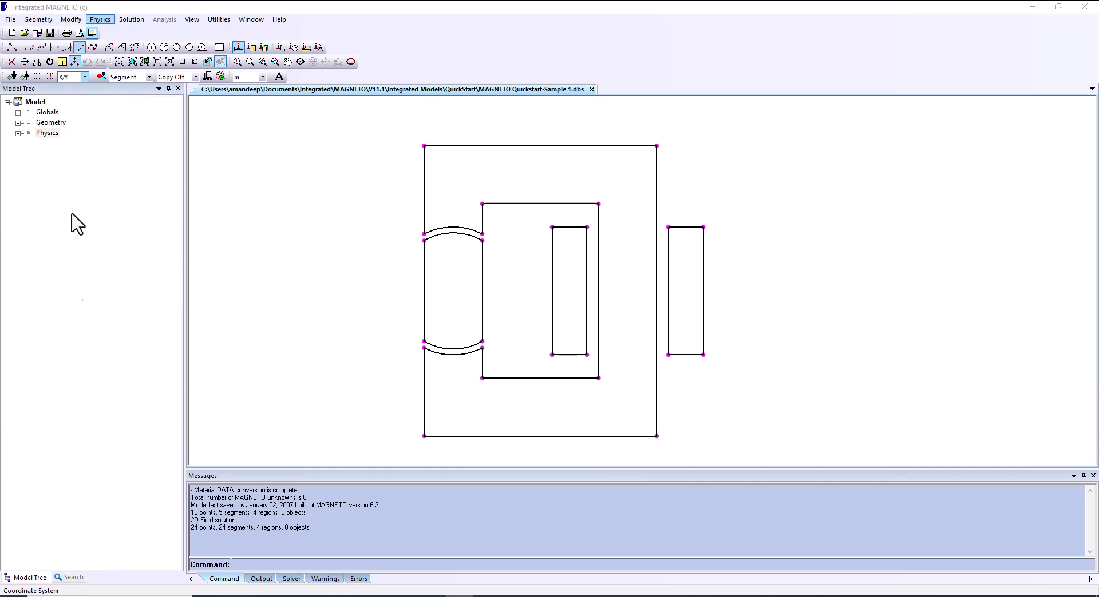
left_click(39, 19)
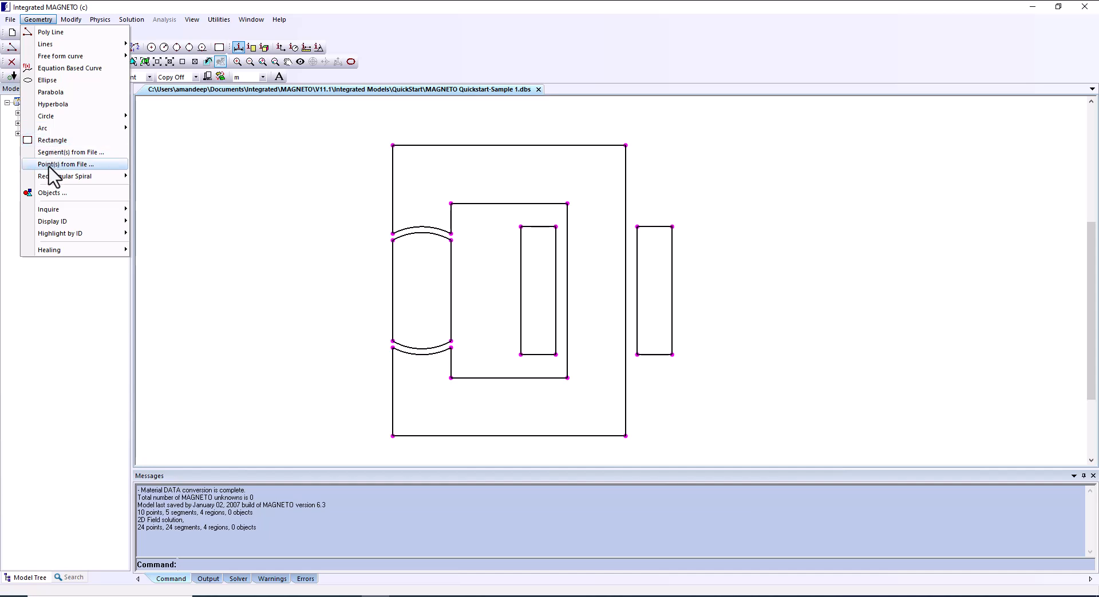
mouse_move(51, 181)
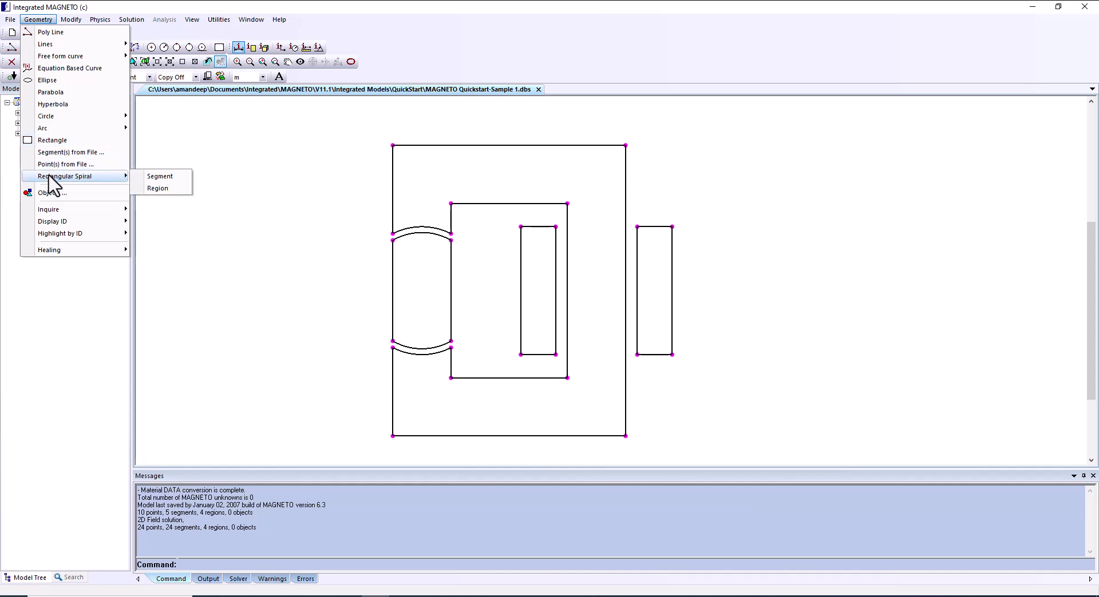
left_click(17, 31)
left_click(11, 20)
mouse_move(90, 86)
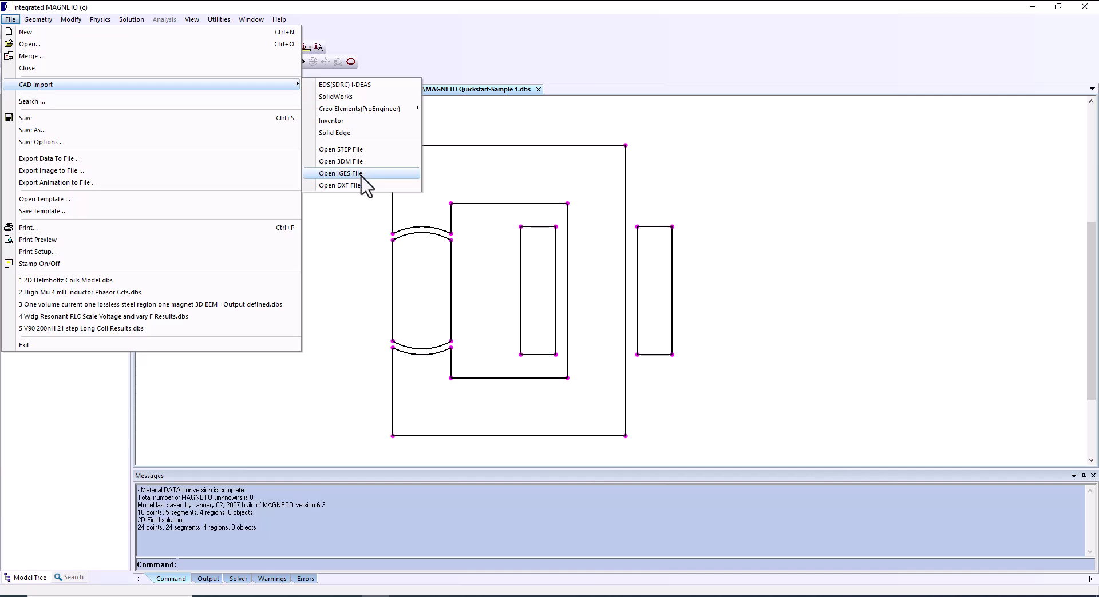
left_click(877, 206)
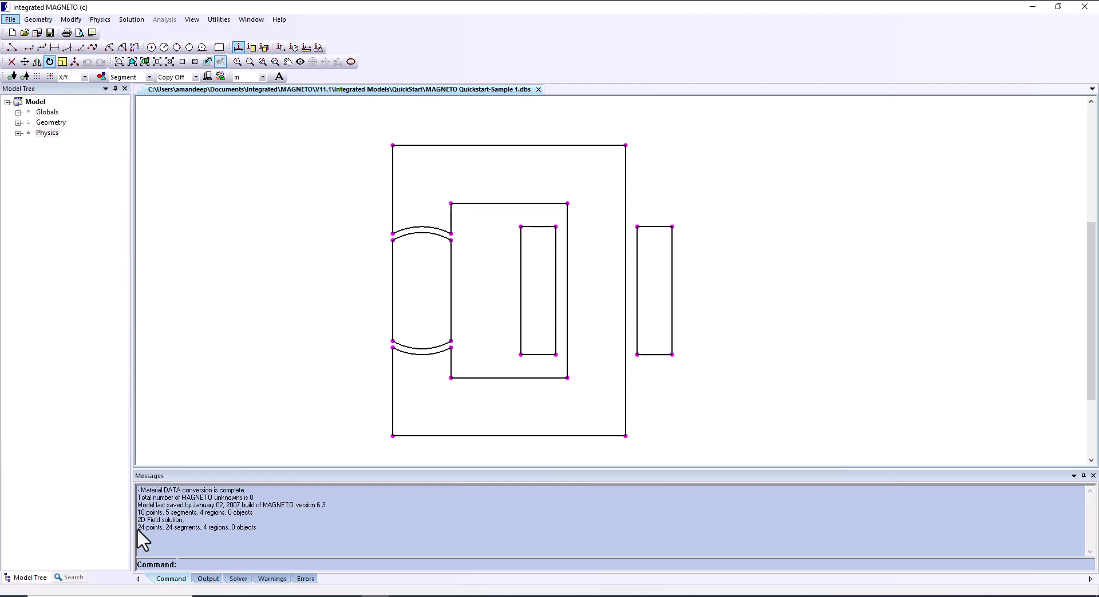
left_click_drag(140, 528, 253, 534)
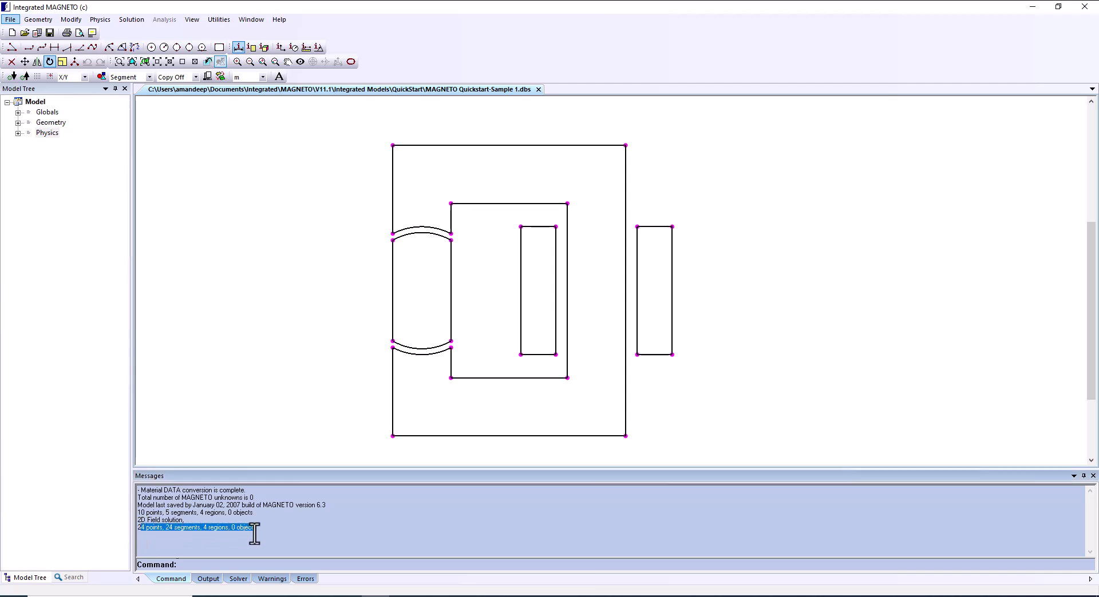
Step: Set the model's base length unit to mm
left_click(218, 20)
left_click(226, 29)
left_click(768, 32)
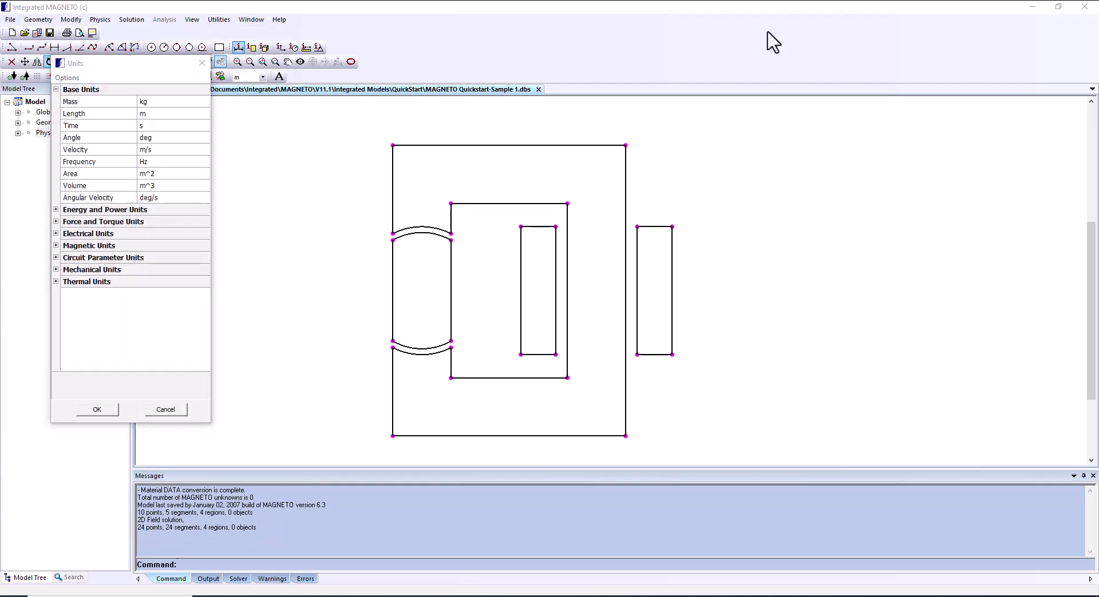
left_click(174, 113)
left_click(205, 114)
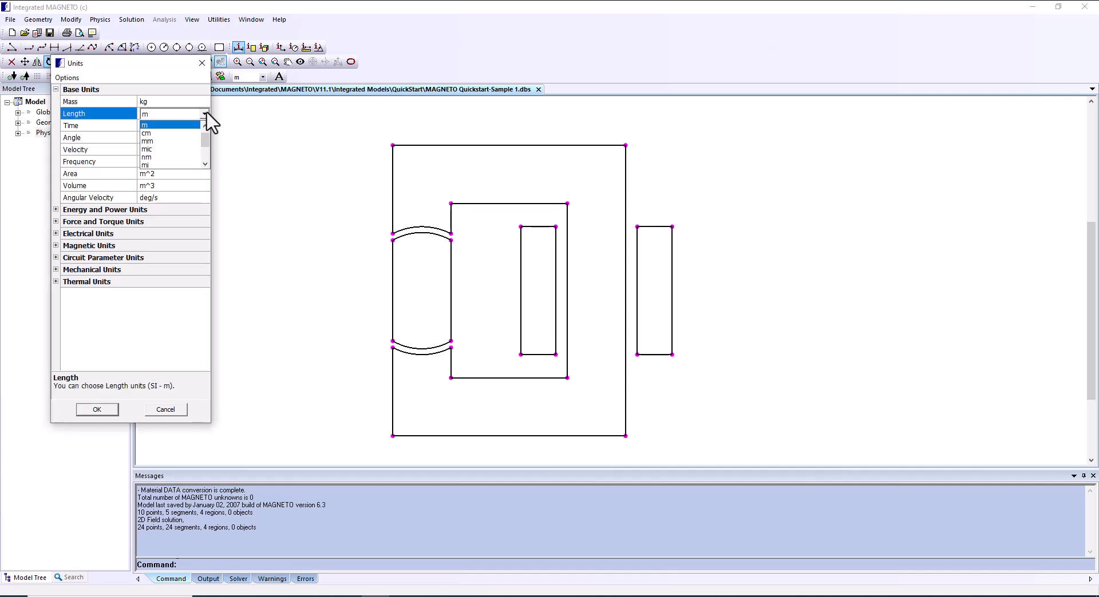
left_click(174, 141)
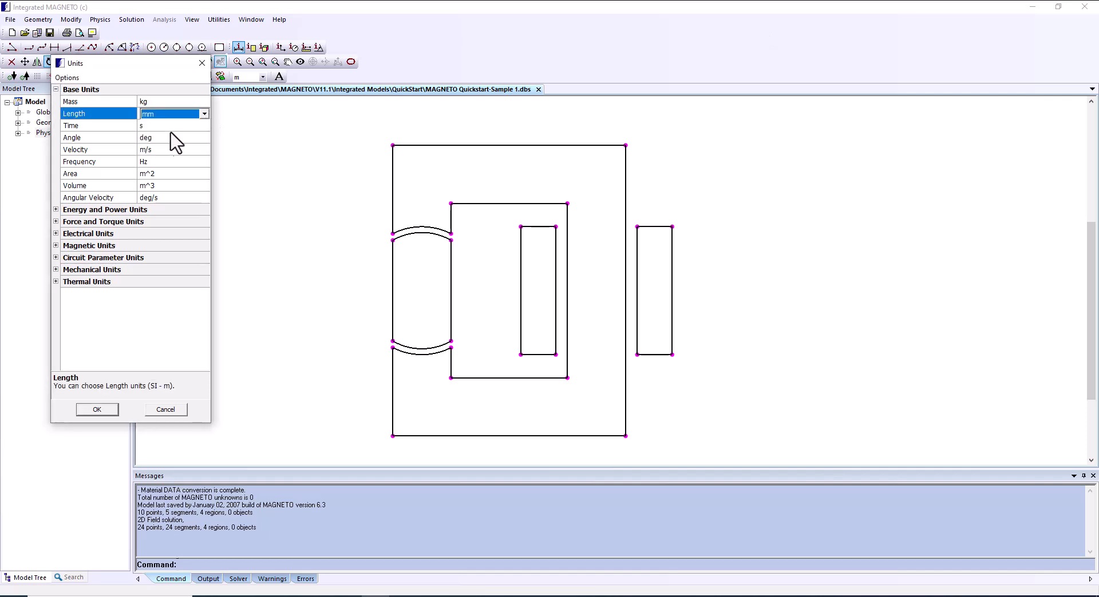
left_click(97, 410)
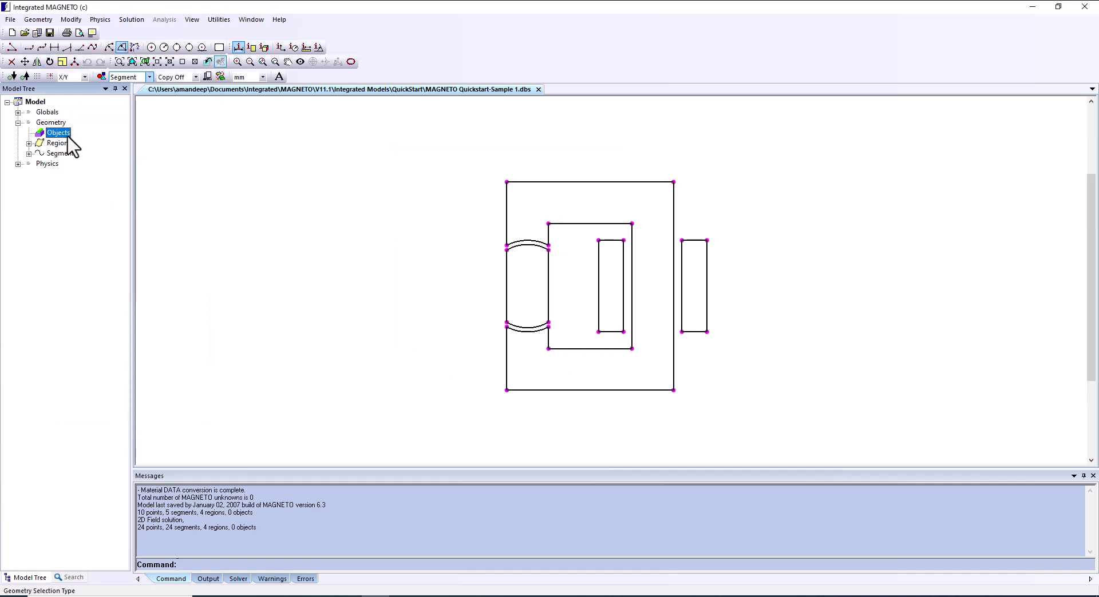
Step: Create four new geometry objects for the model
double_click(63, 133)
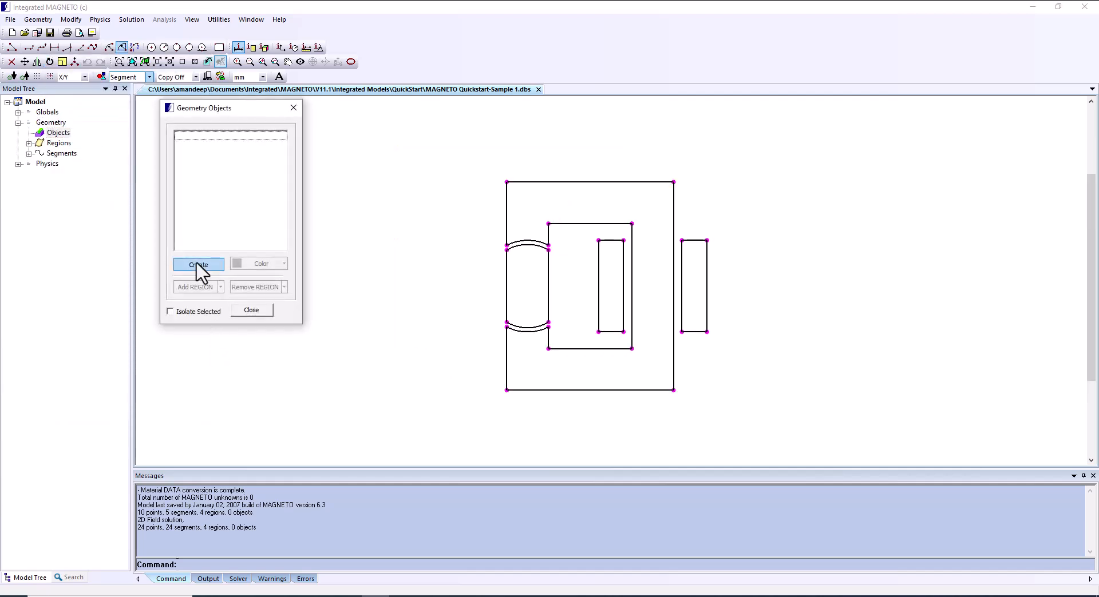
left_click(199, 265)
left_click(198, 265)
left_click(199, 265)
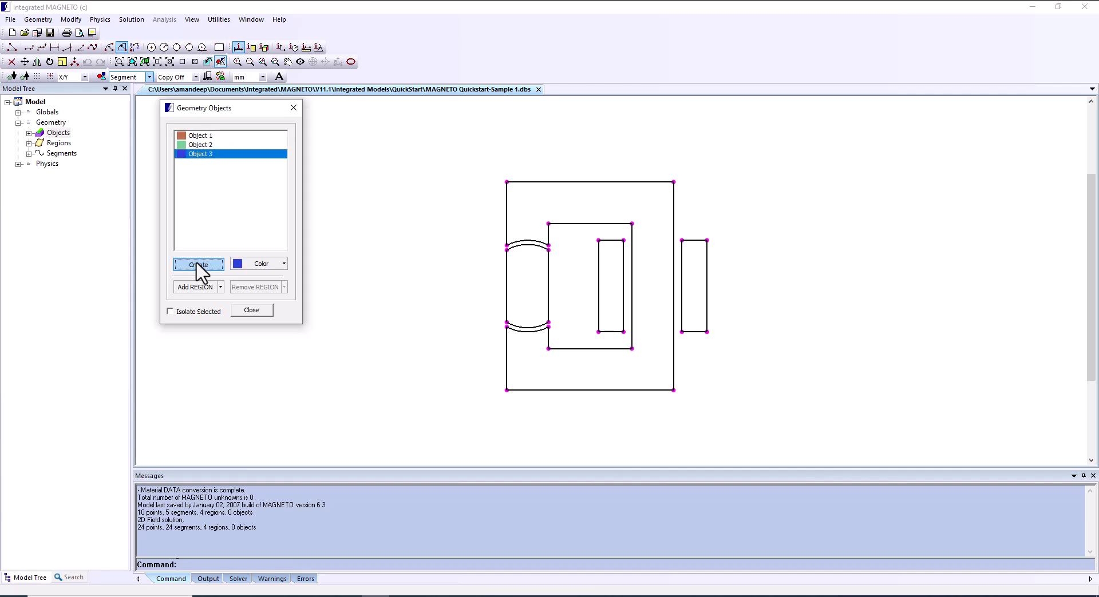
left_click(198, 265)
left_click(766, 46)
Step: Rename Object 1 as Rotor and Object 2 as Stator
left_click(210, 136)
right_click(210, 137)
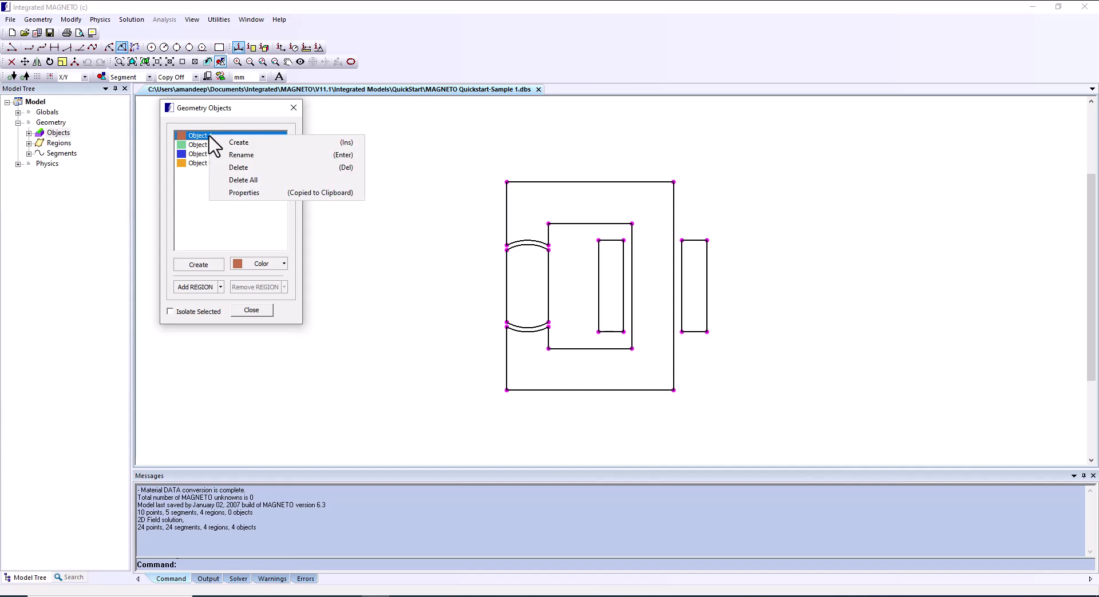
left_click(219, 155)
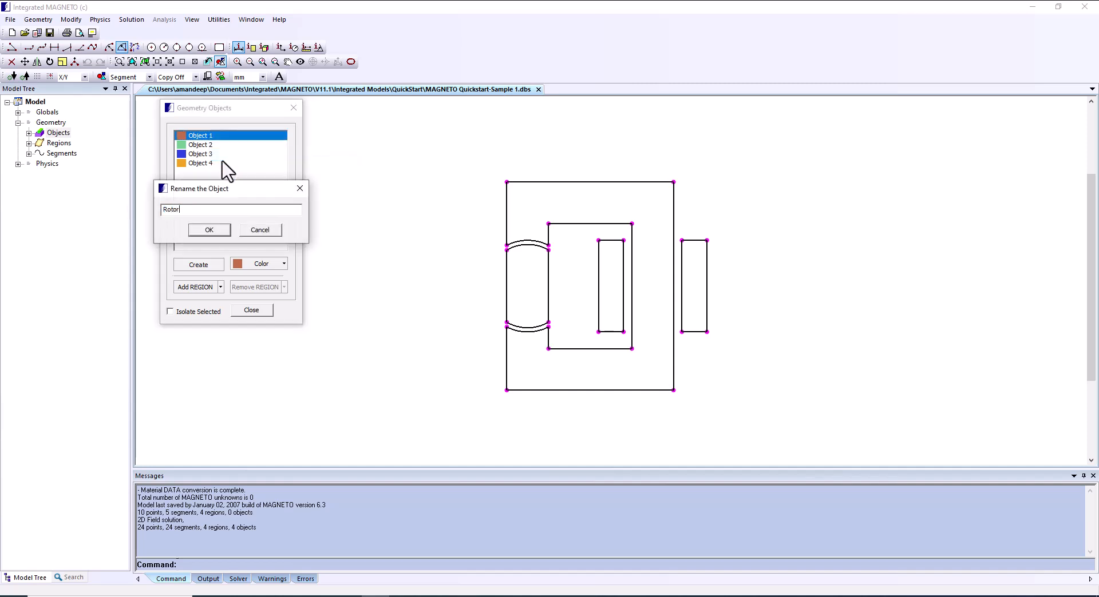
left_click(210, 230)
left_click(208, 146)
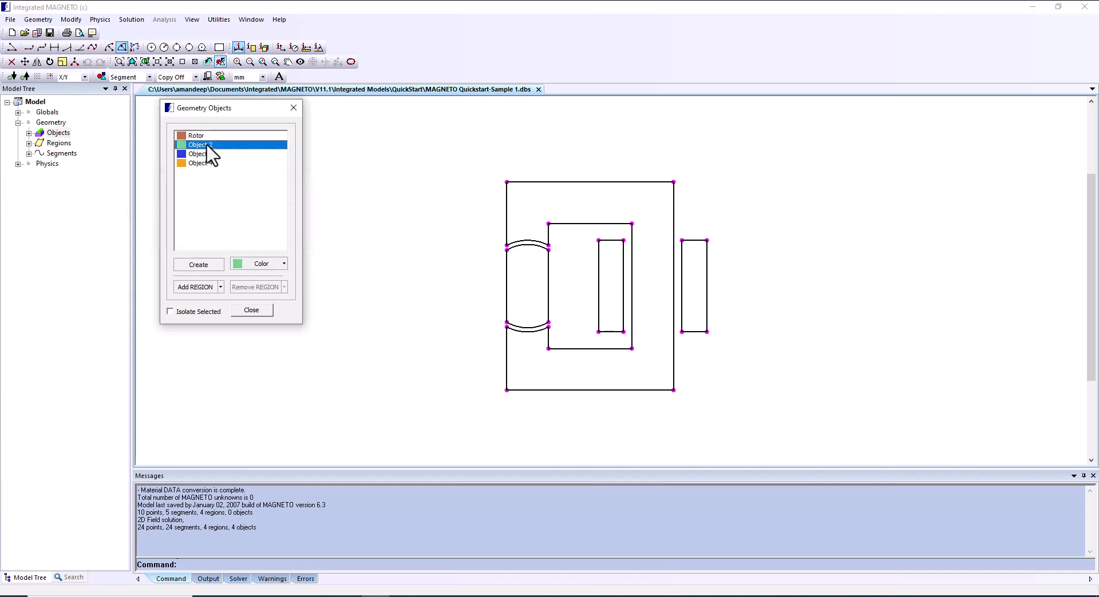
right_click(207, 146)
left_click(226, 164)
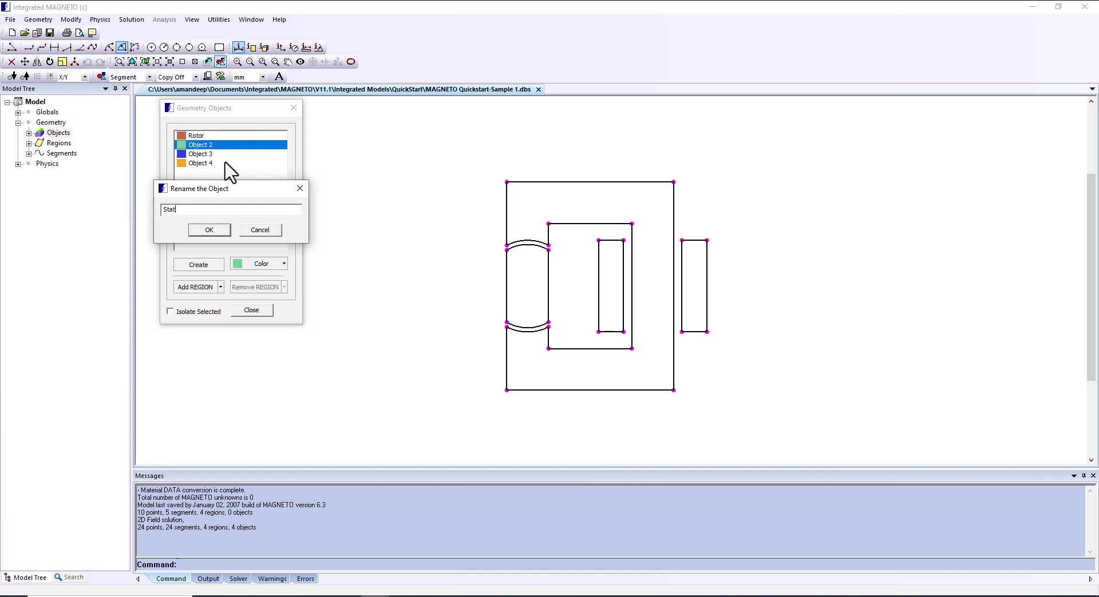
type("Stator")
left_click(209, 229)
Step: Rename Object 3 as Forward Coil and Object 4 as Reverse Coil
left_click(207, 155)
right_click(205, 154)
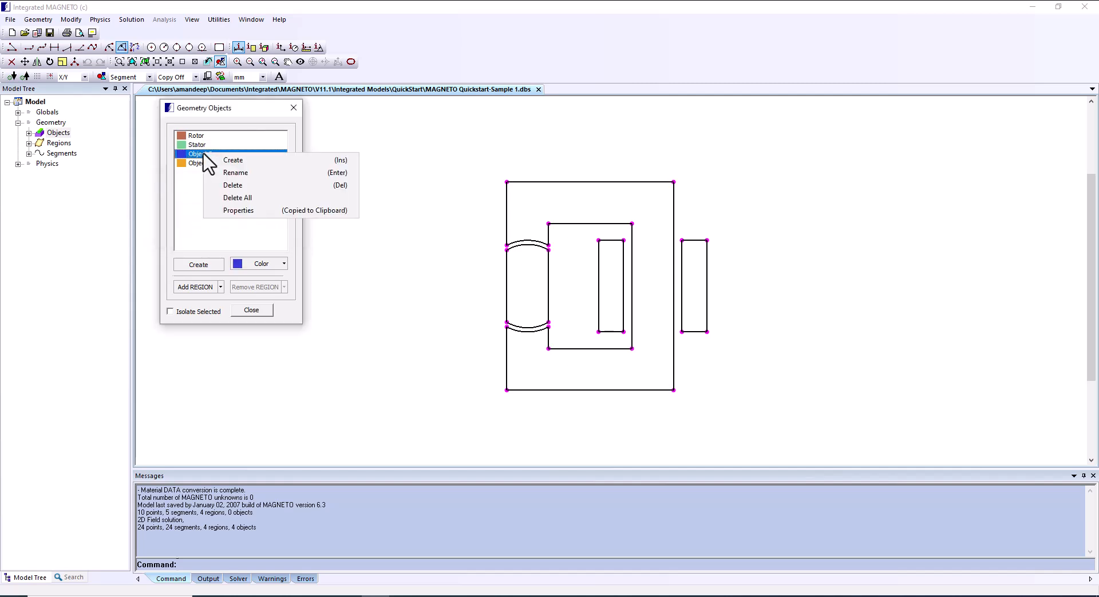
left_click(229, 172)
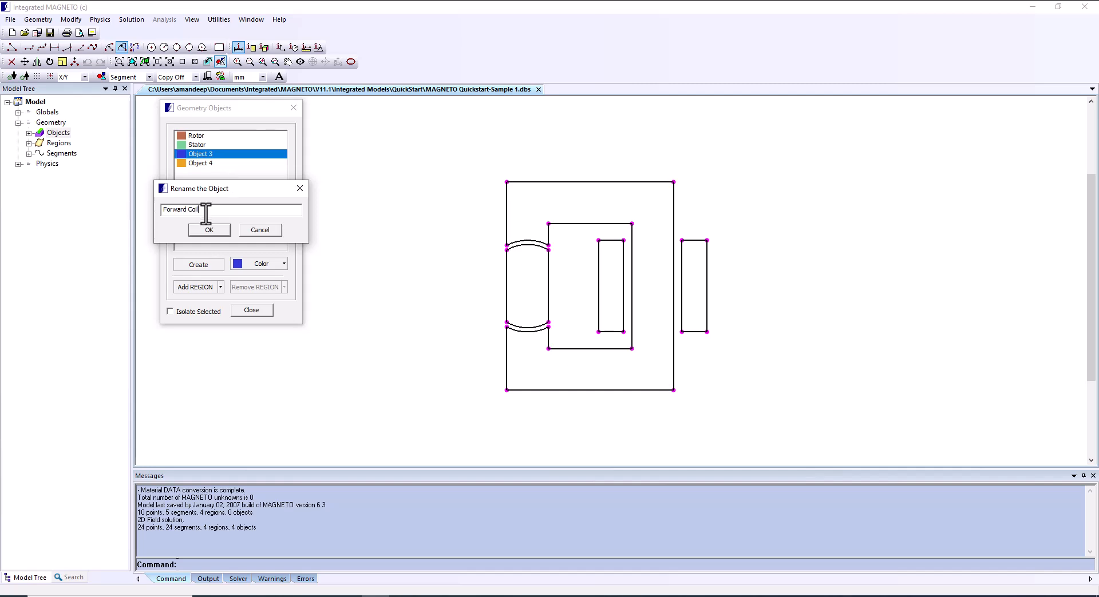
left_click(209, 230)
left_click(207, 163)
right_click(210, 163)
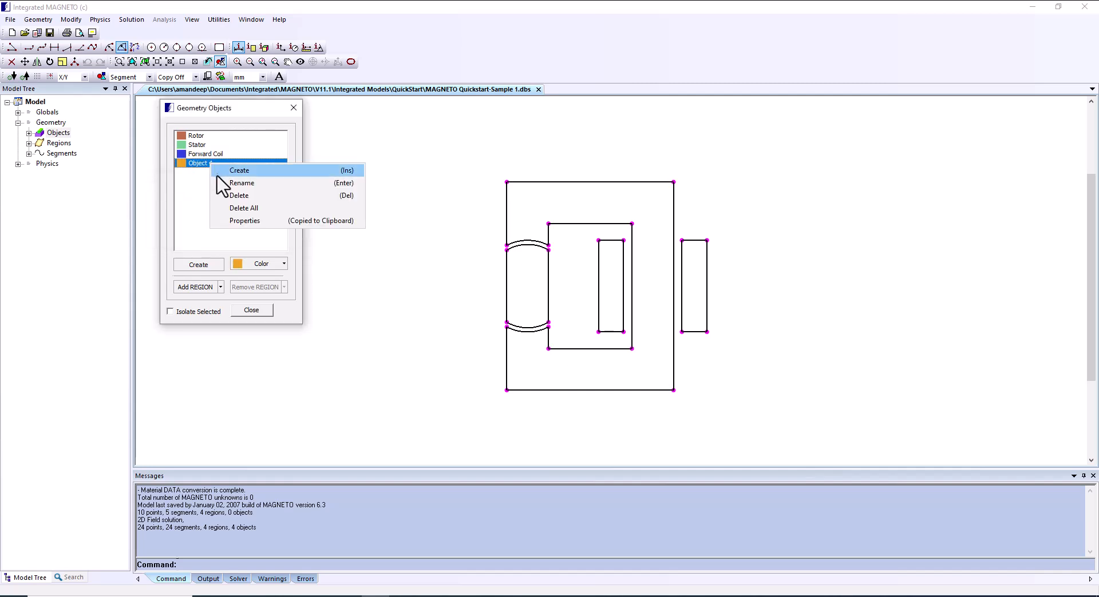
left_click(220, 182)
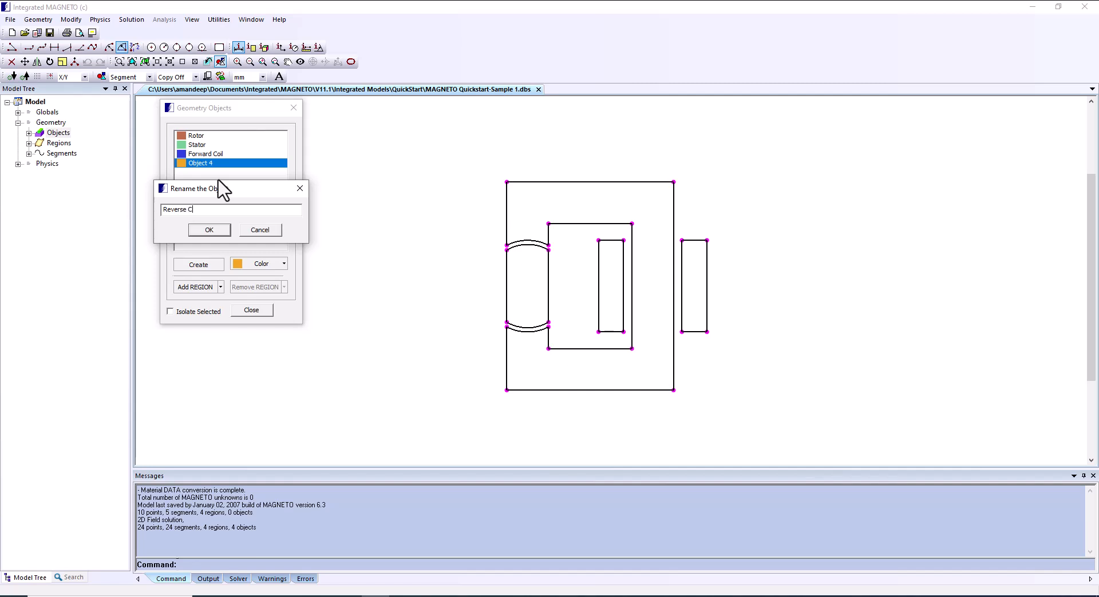
left_click(209, 230)
Step: Switch geometry selection to Region, then add the curved-end region to Rotor and the large C-shaped core to Stator
left_click(148, 77)
left_click(130, 95)
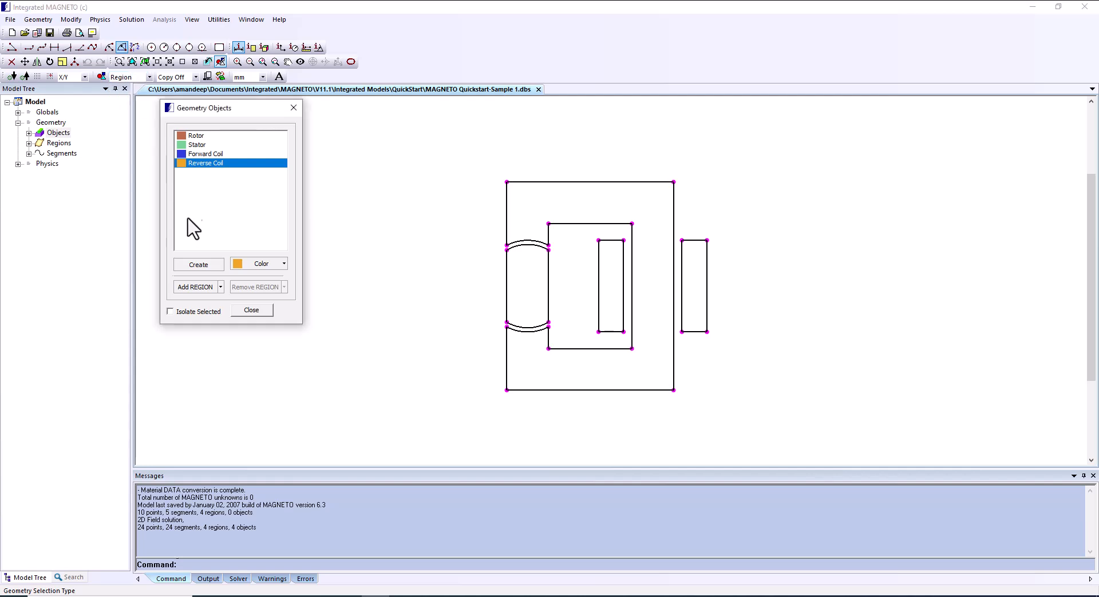
left_click(194, 136)
left_click(197, 287)
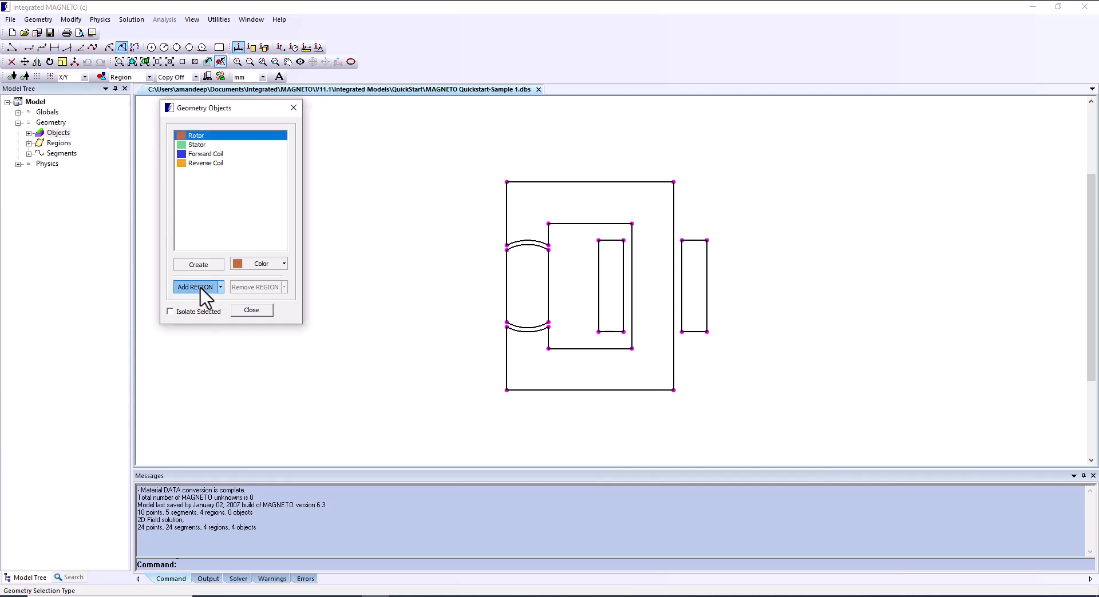
left_click(520, 282)
right_click(358, 292)
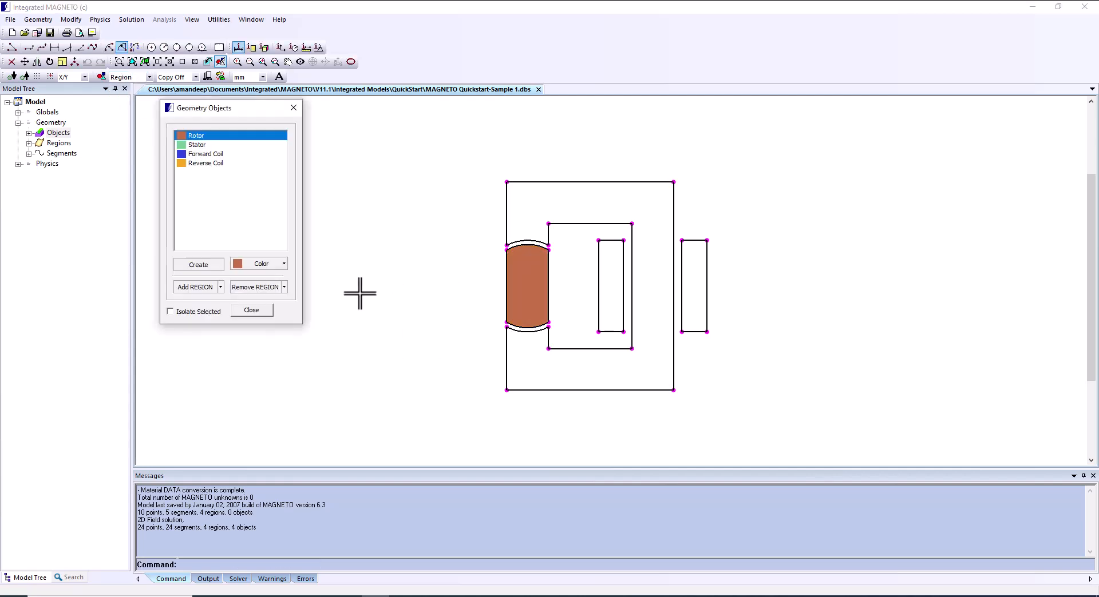
left_click(200, 146)
left_click(196, 287)
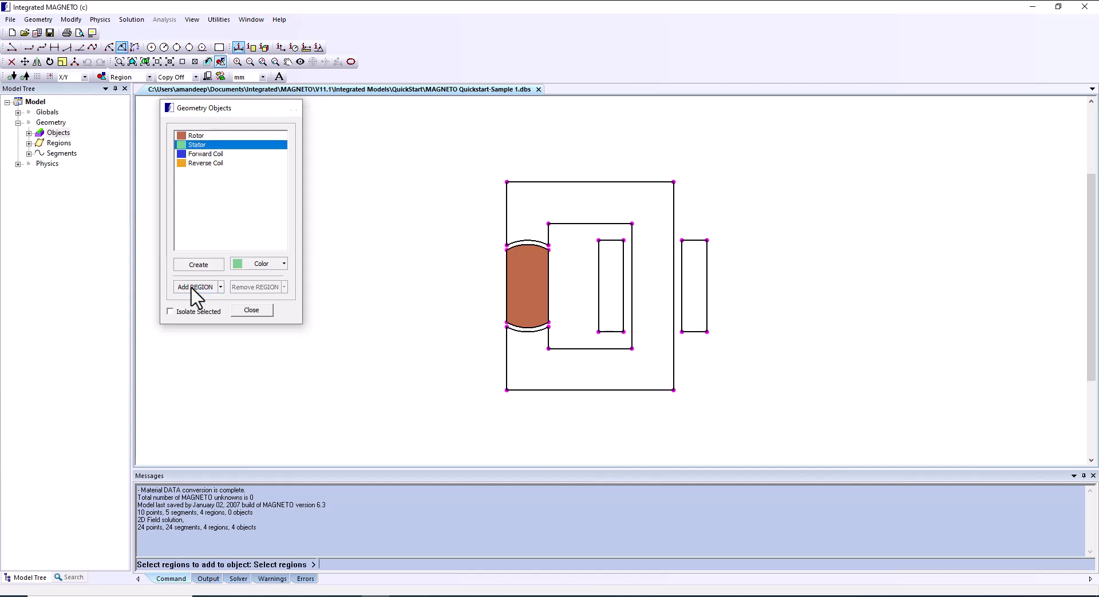
left_click(615, 207)
right_click(253, 252)
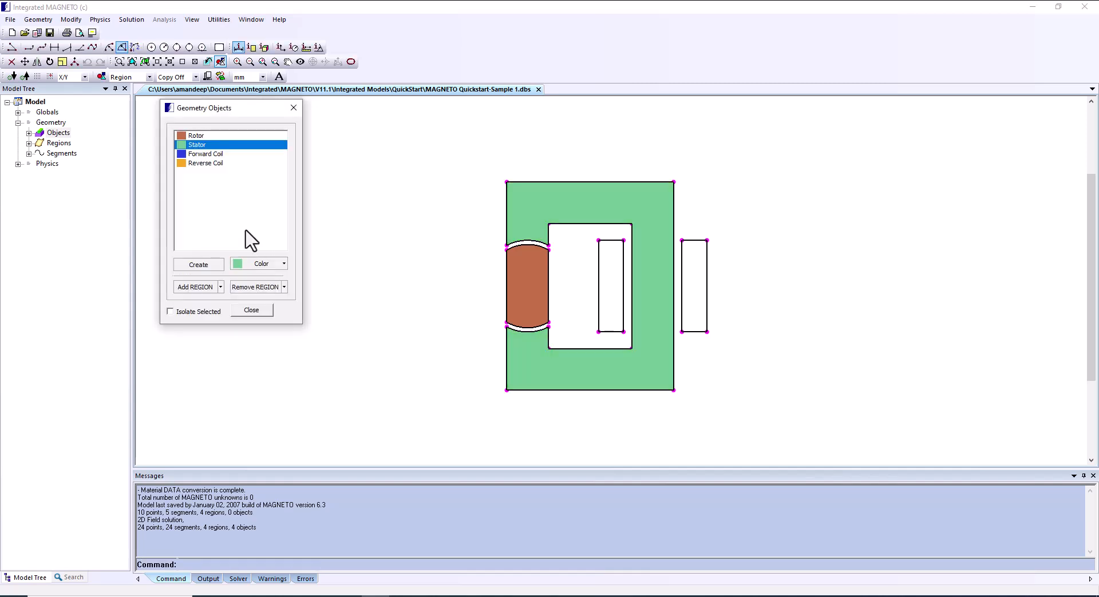
Step: Add the rectangle inside the core window to Forward Coil and the rectangle outside the core to Reverse Coil
left_click(207, 154)
left_click(196, 287)
left_click(613, 287)
right_click(386, 343)
left_click(207, 163)
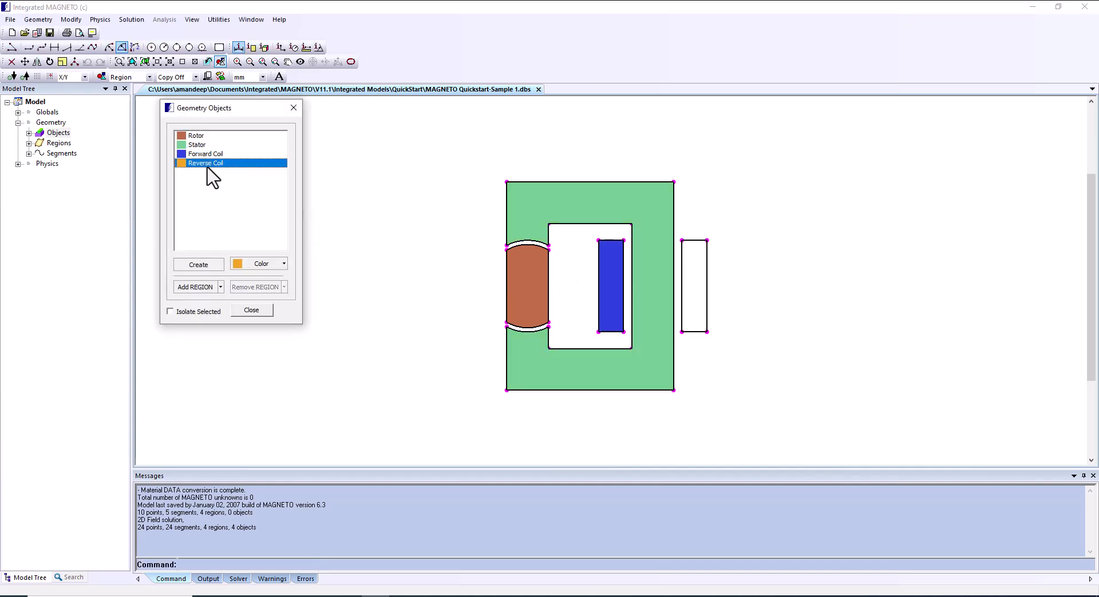
left_click(197, 288)
left_click(724, 292)
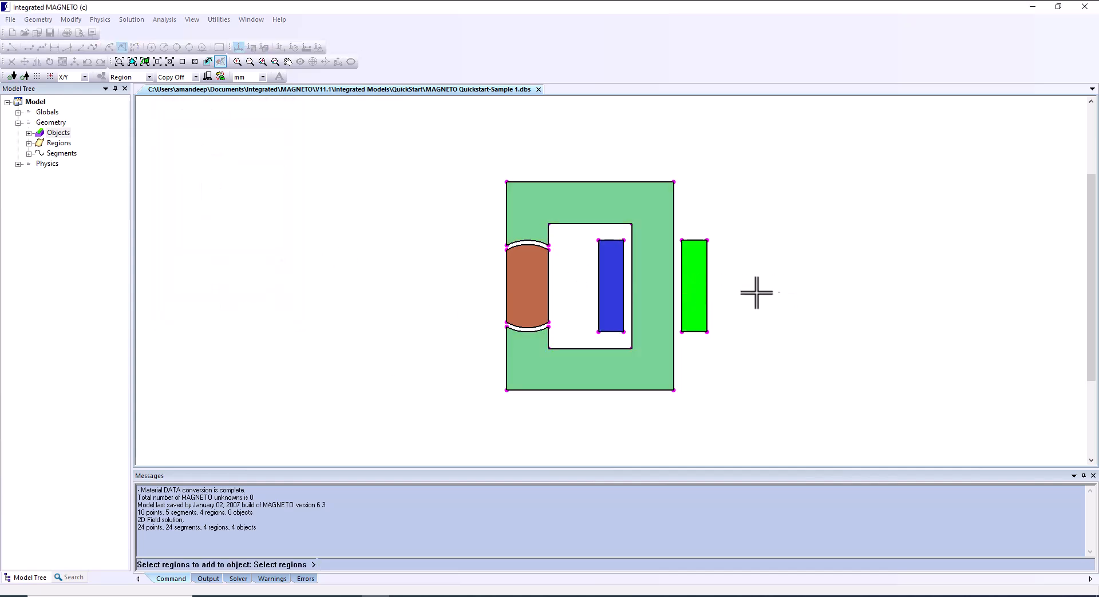
right_click(763, 294)
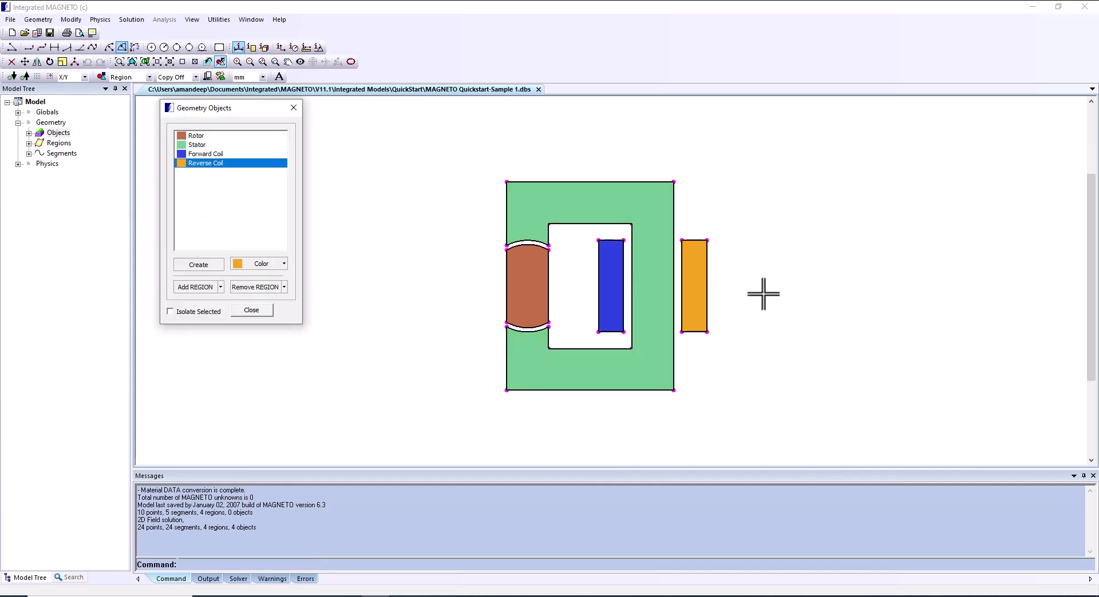
left_click(242, 315)
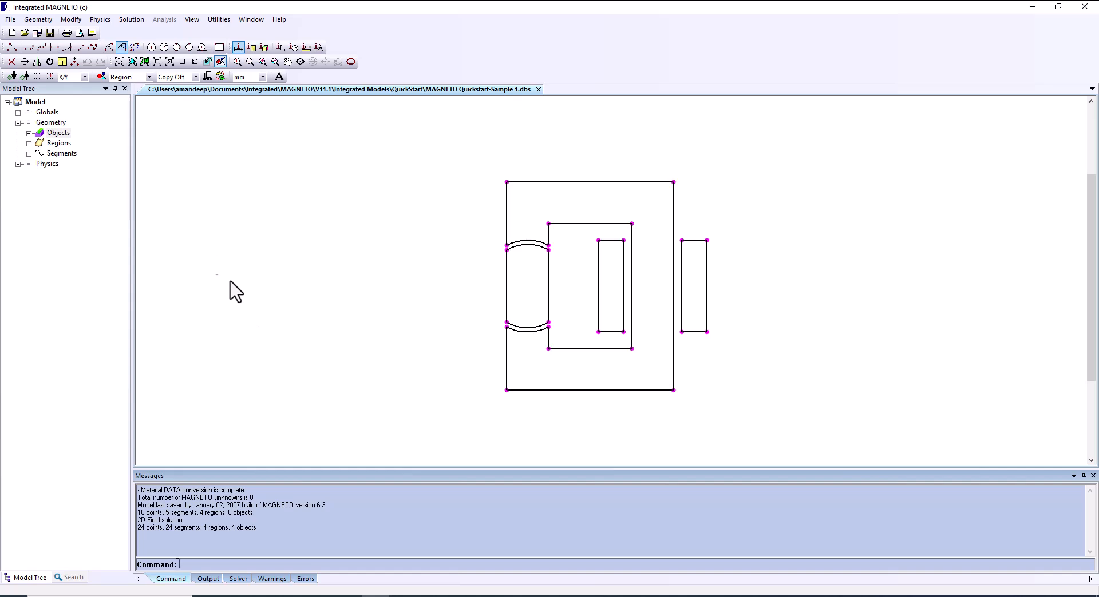
Step: Choose 2D as the model type in the geometry and solution settings and apply them
left_click(100, 19)
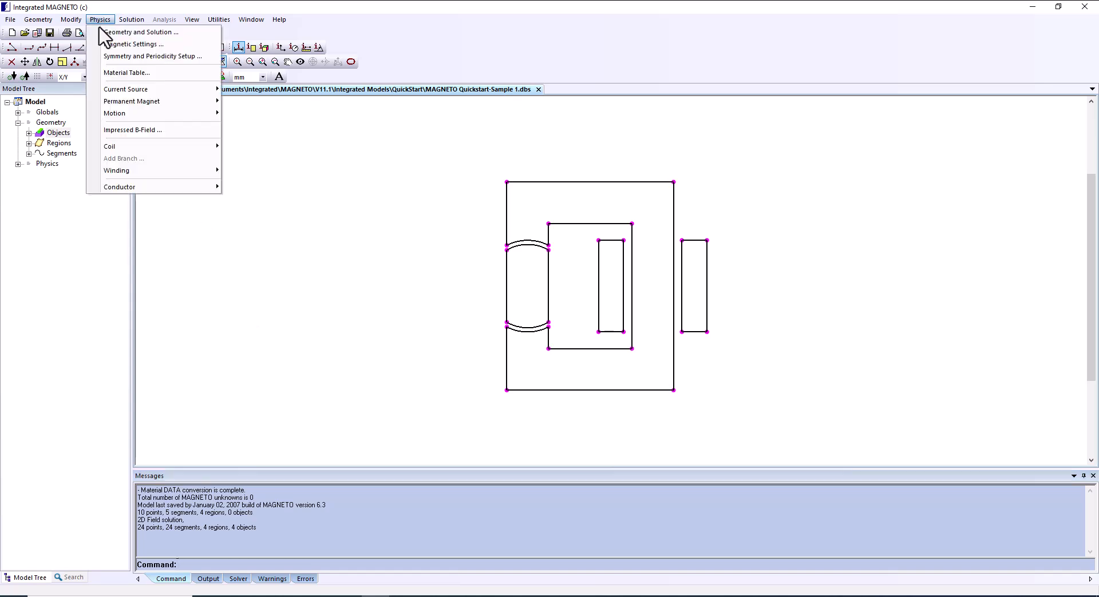
left_click(103, 33)
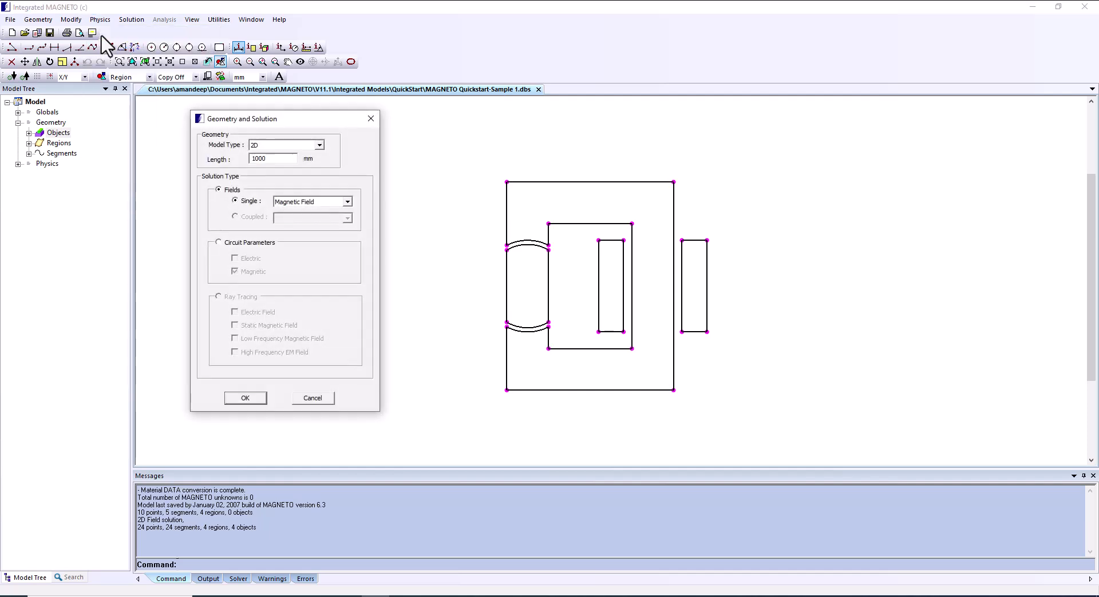
left_click(320, 146)
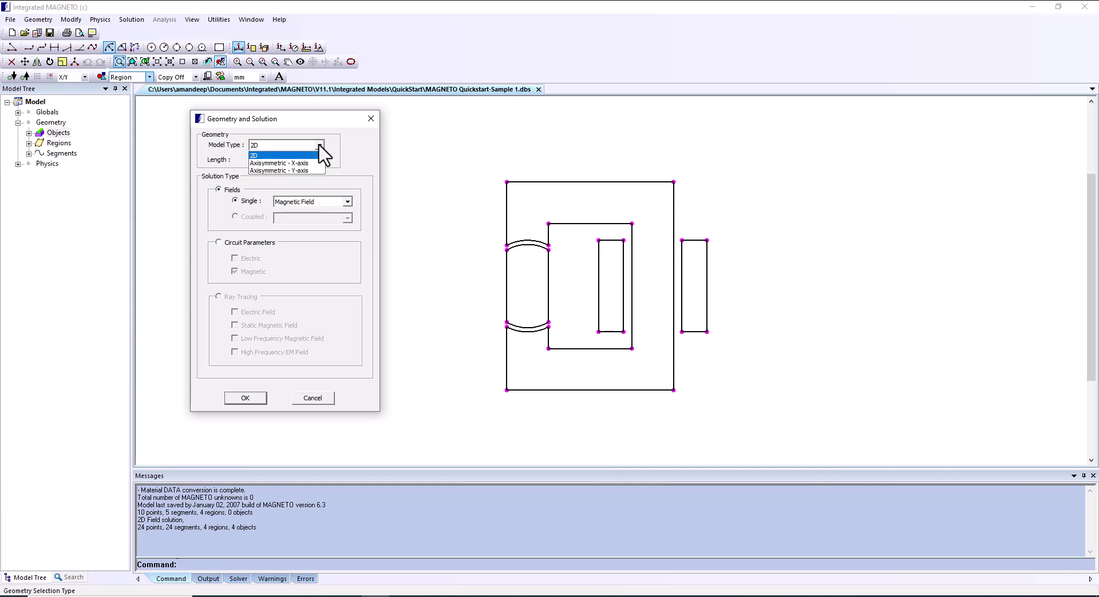
left_click(753, 34)
left_click(321, 146)
left_click(321, 146)
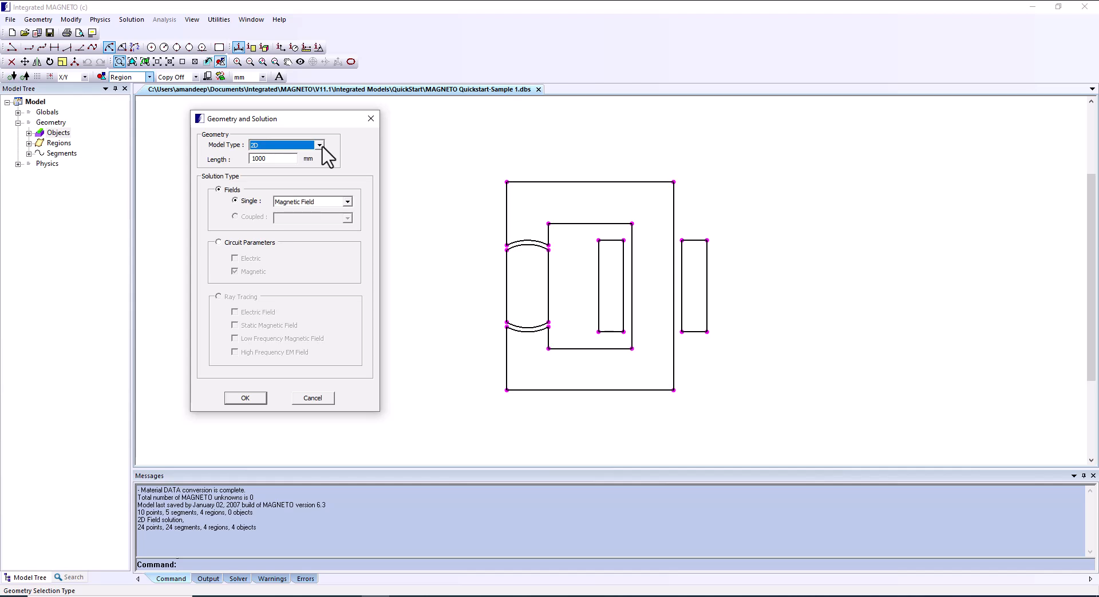
left_click(280, 157)
left_click(230, 401)
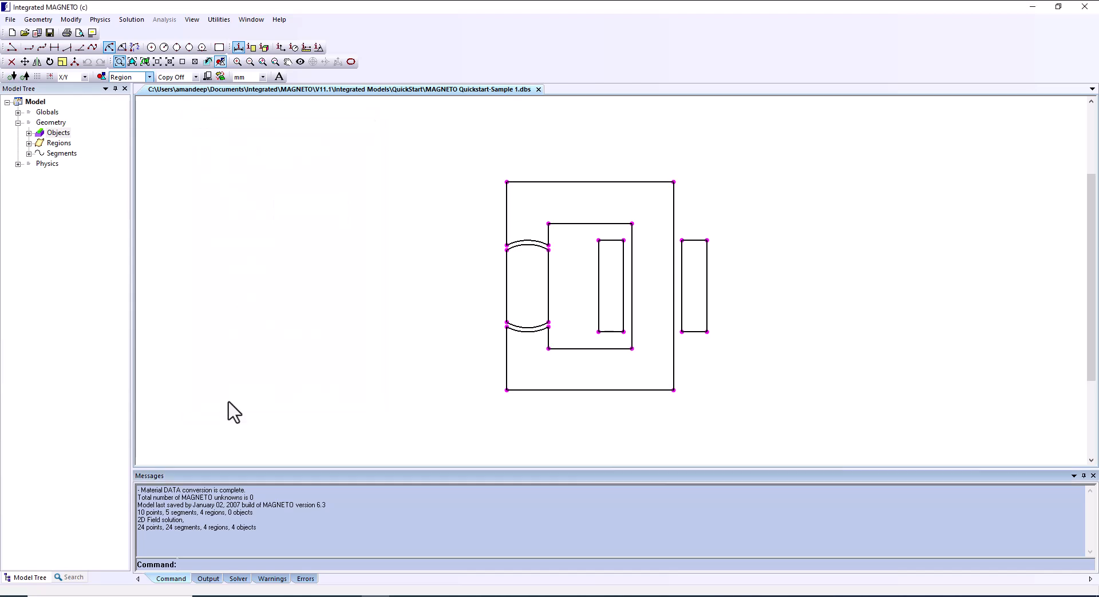
Step: Switch geometry selection to Object and assign the Neodymium 10 MGOe Bonded material to the Rotor
left_click(18, 164)
left_click(149, 76)
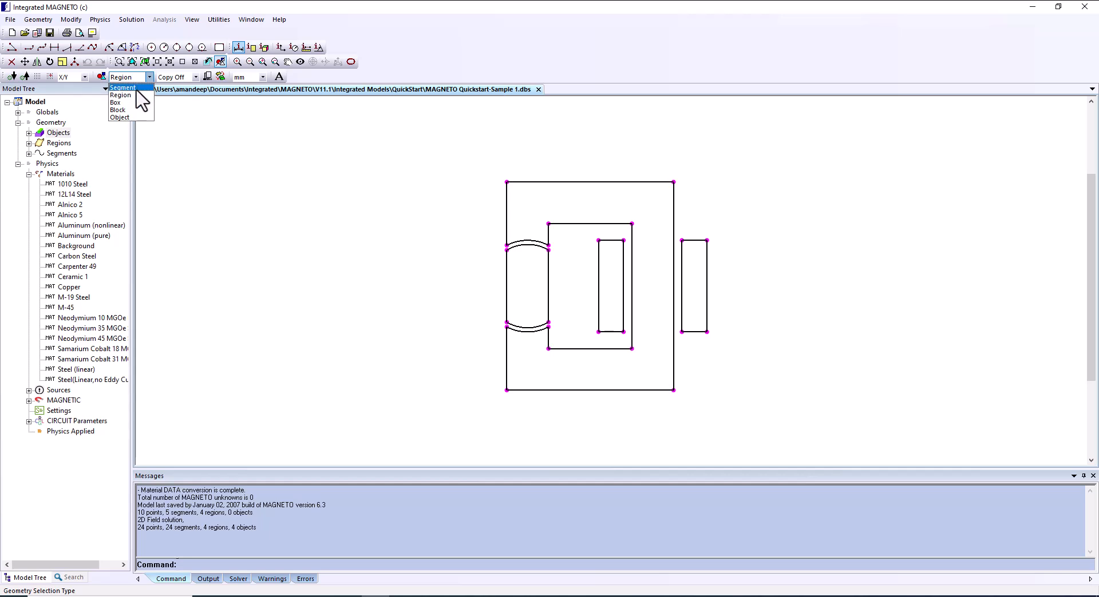
left_click(125, 118)
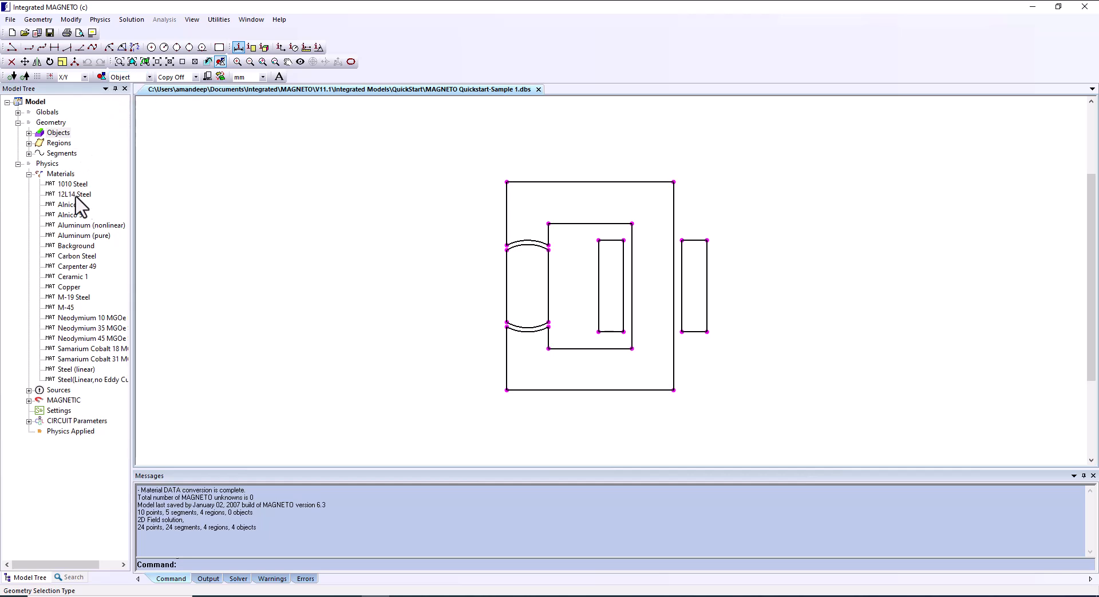
left_click(123, 318)
right_click(122, 318)
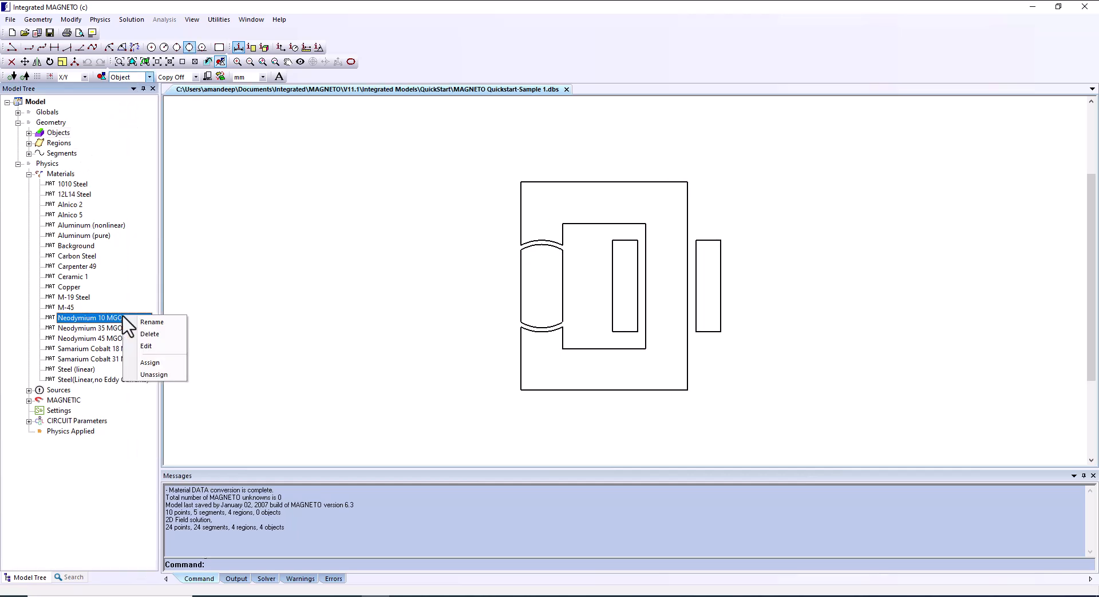
left_click(143, 369)
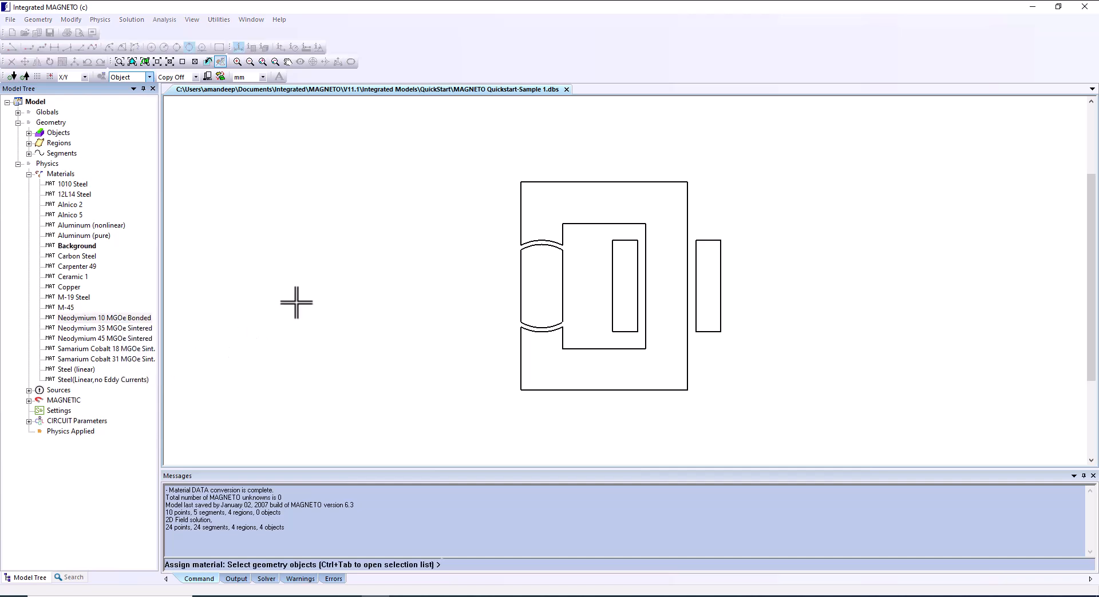
key("ctrl+Tab")
left_click(197, 163)
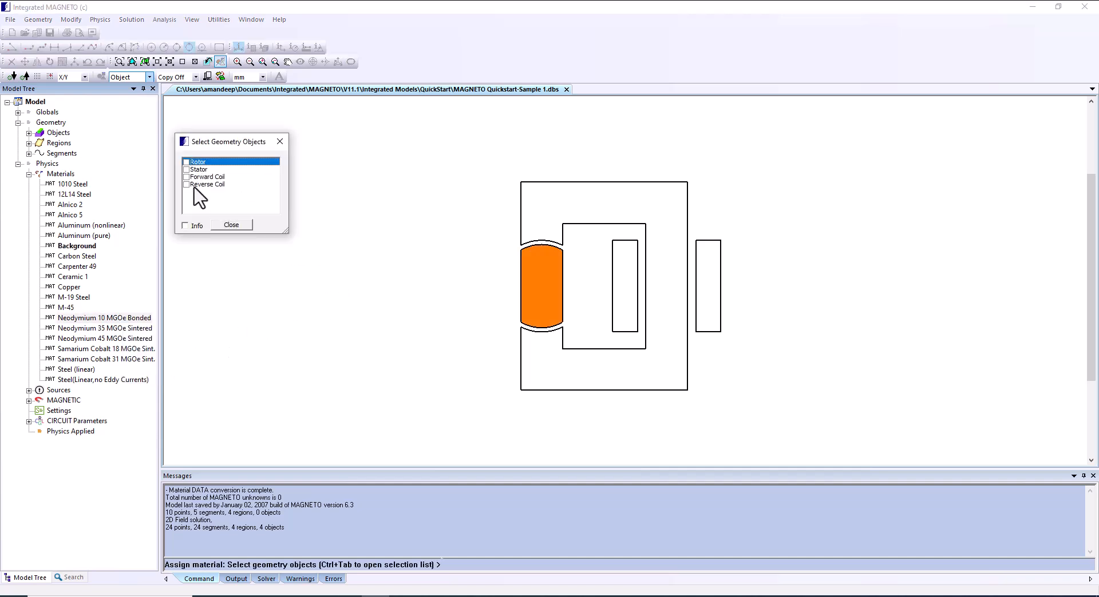
left_click(186, 163)
left_click(224, 226)
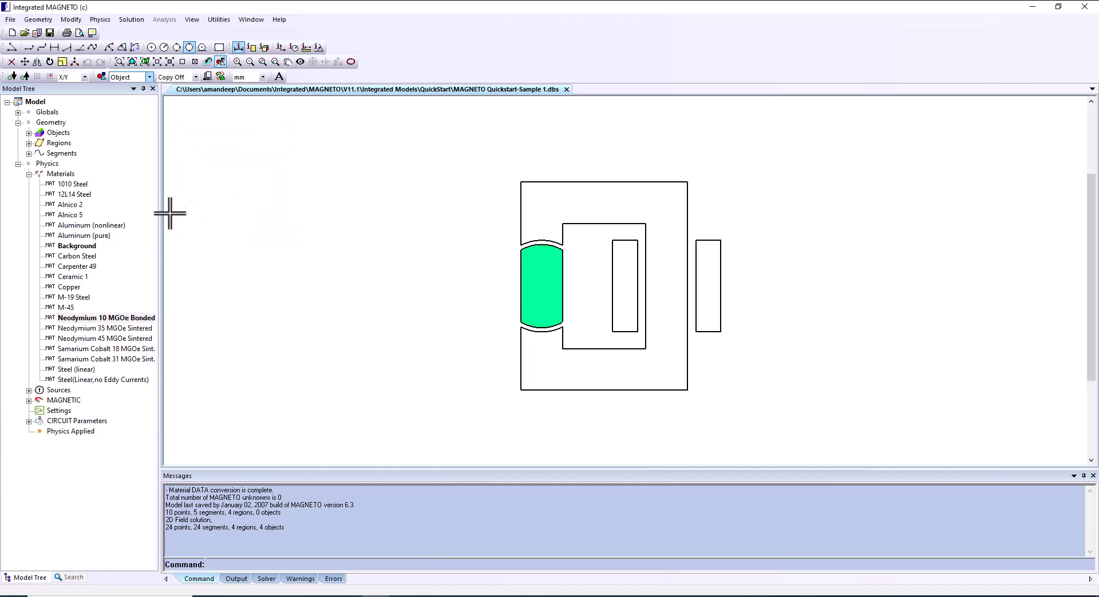
Step: Assign the 1010 Steel material to the Stator
left_click(73, 184)
right_click(81, 186)
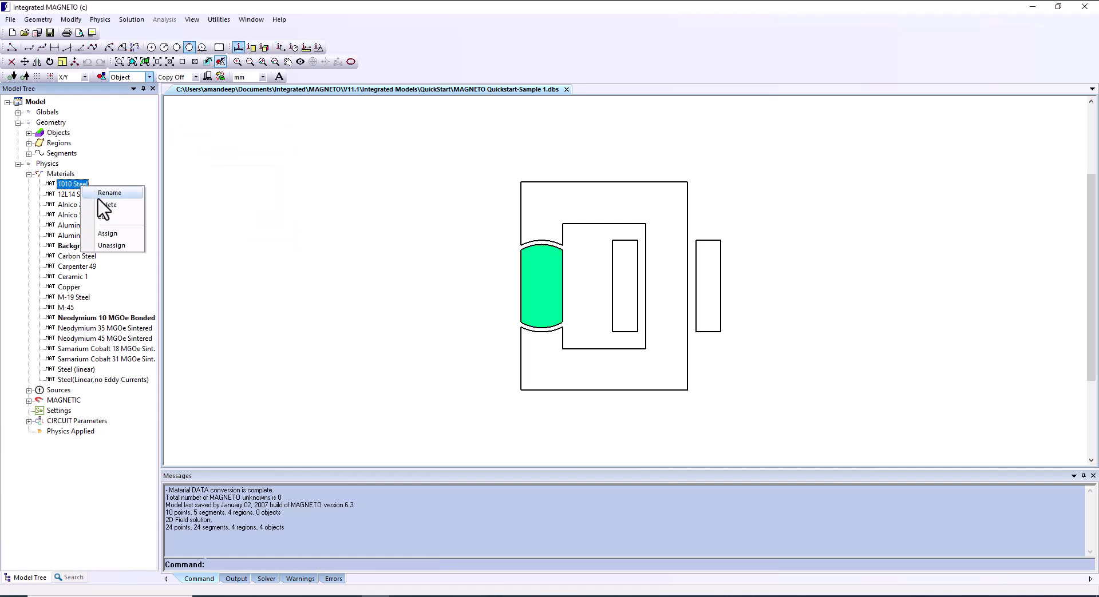
left_click(109, 239)
key("ctrl+Tab")
left_click(187, 170)
left_click(185, 170)
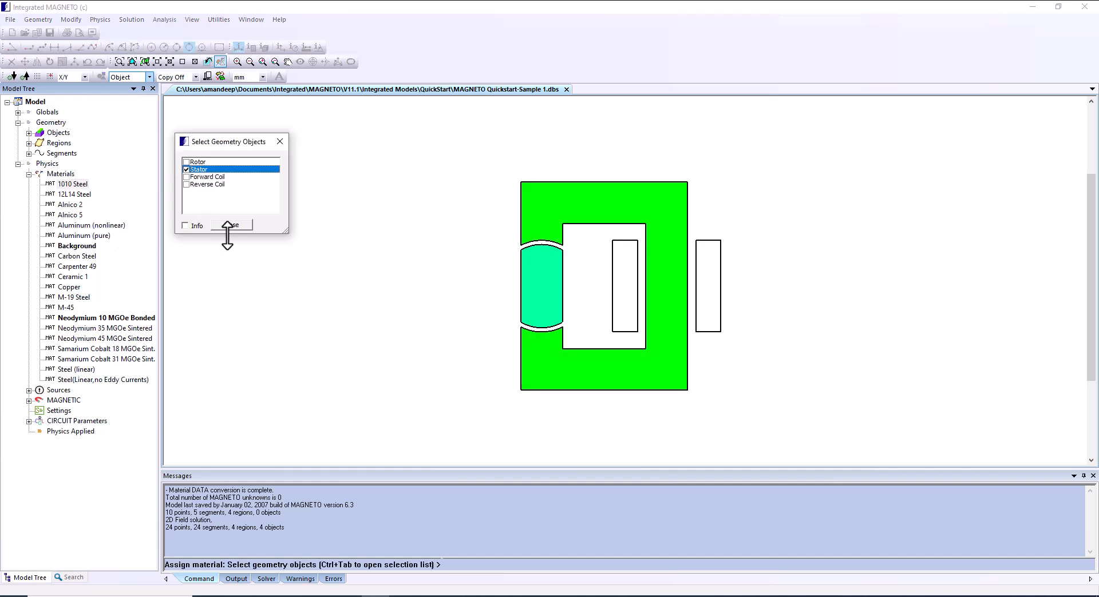
left_click(231, 227)
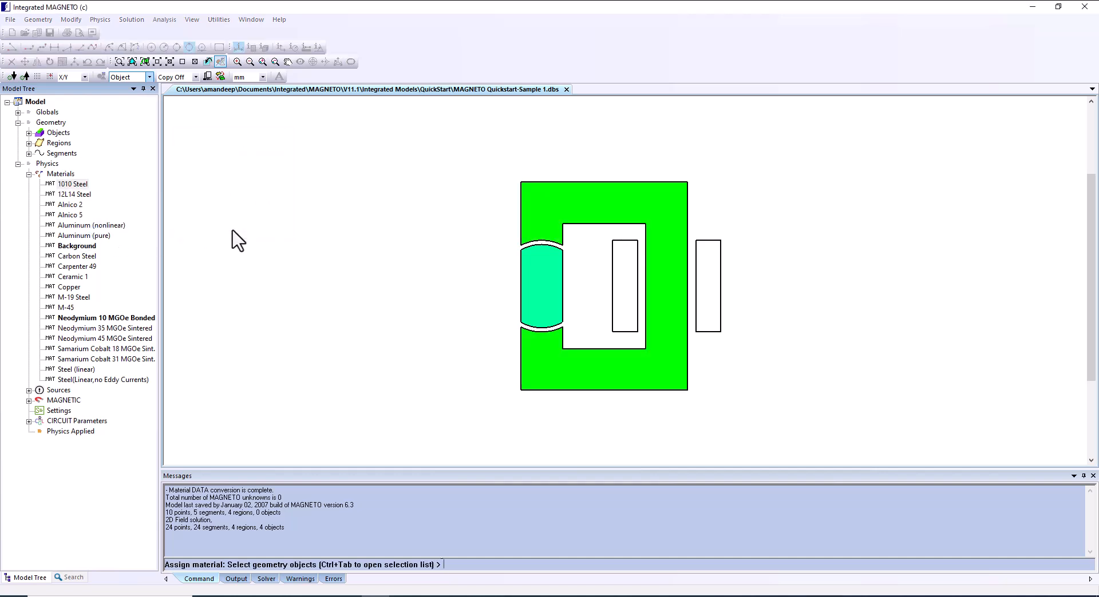
key("Return")
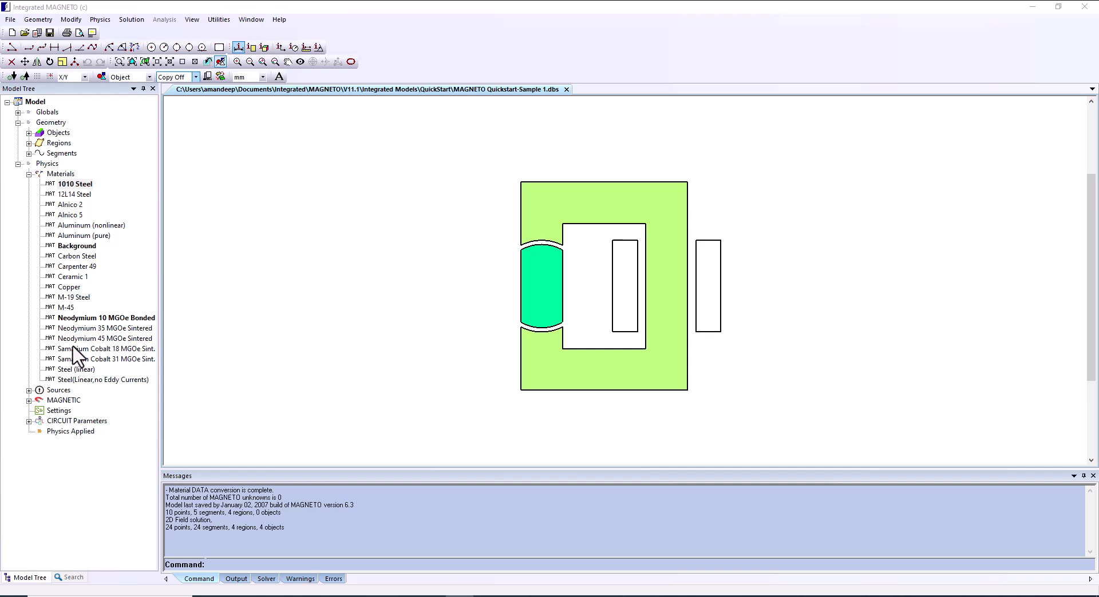
Step: Examine the relative permeability of the Background material, then leave its properties
left_click(77, 247)
right_click(86, 247)
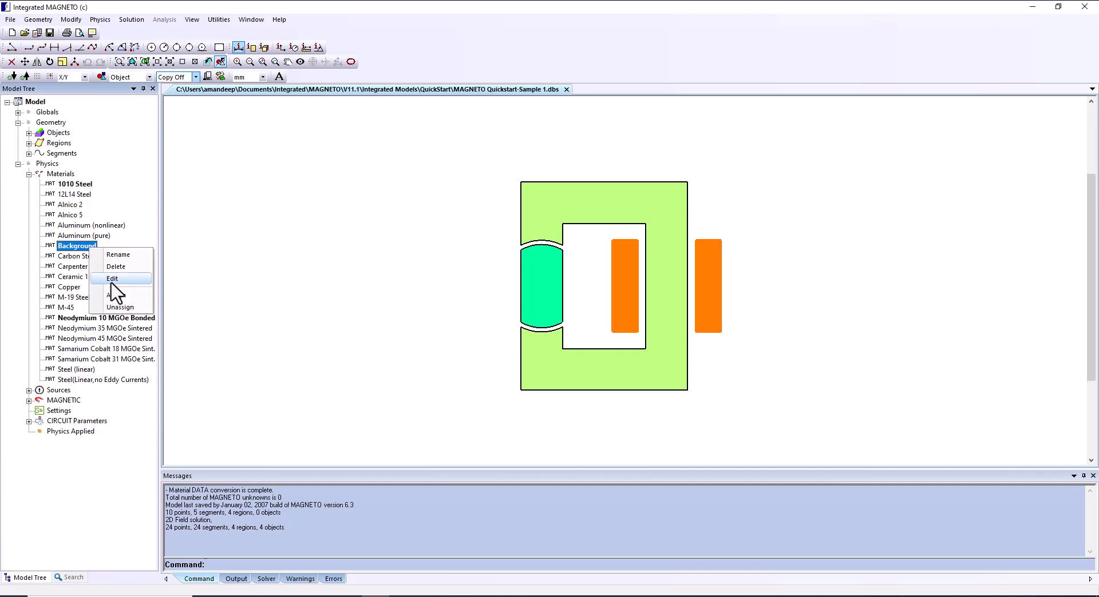
left_click(112, 291)
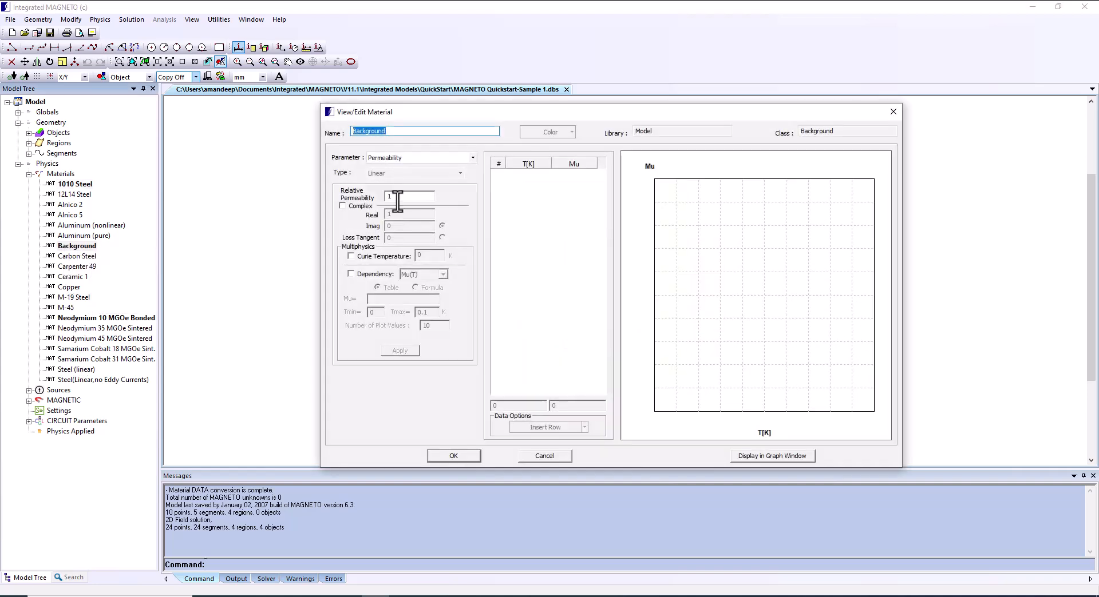
left_click(893, 112)
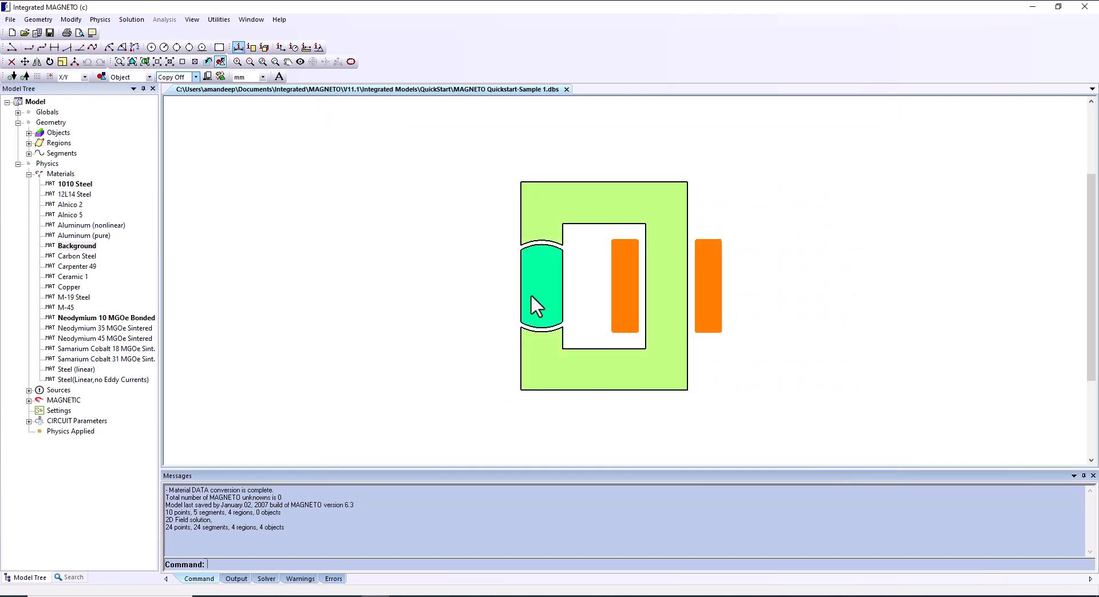
Step: Define a permanent magnet of Neodymium 10 MGOe Bonded with a direction vector of X 0, Y 1
left_click(101, 19)
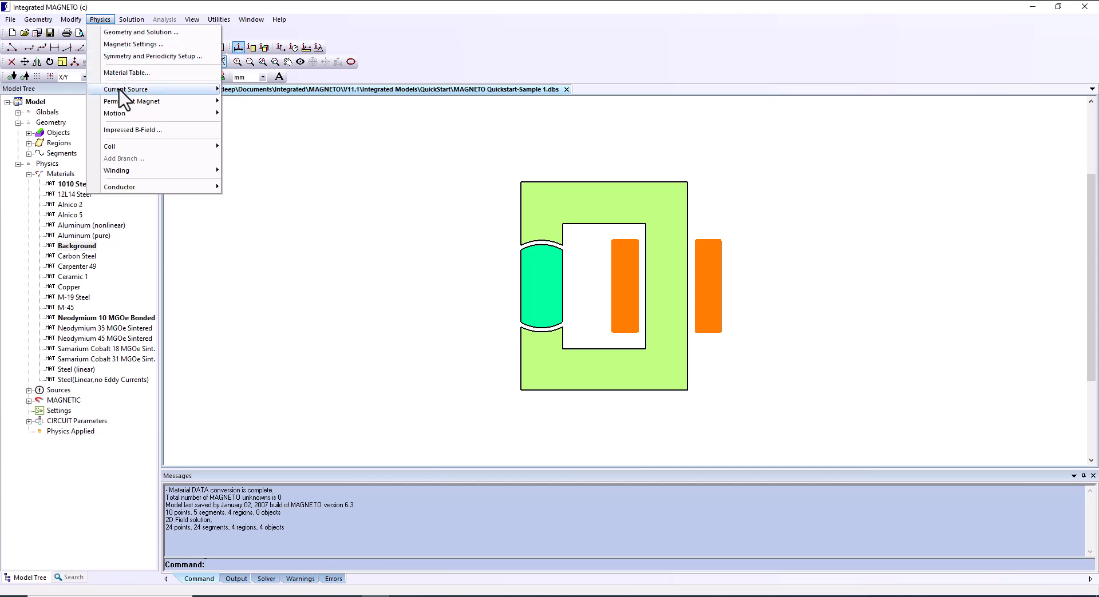
mouse_move(128, 101)
left_click(252, 101)
left_click(382, 191)
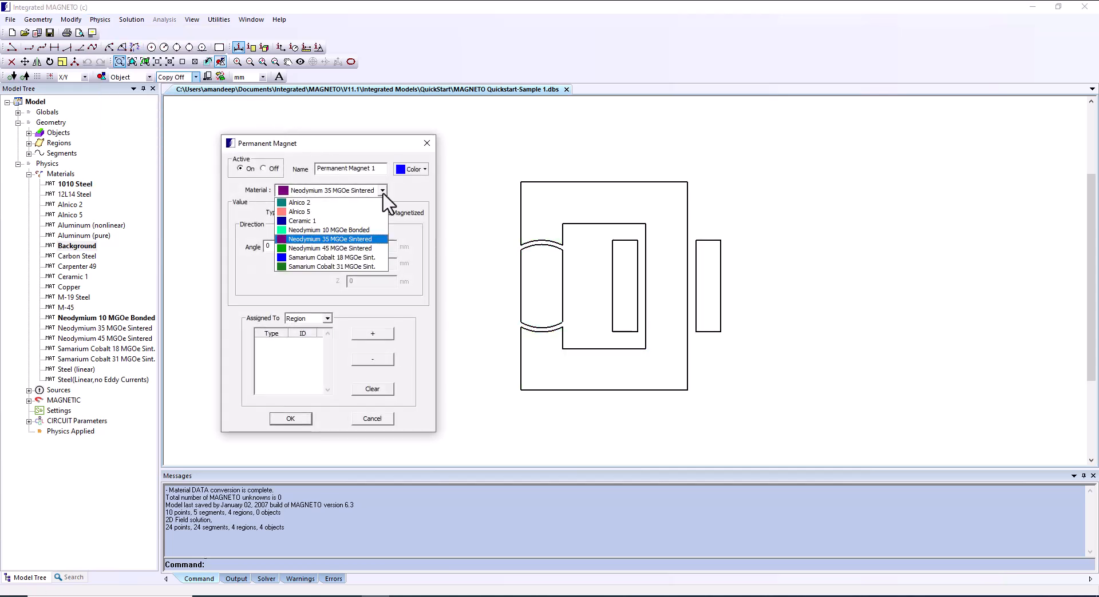
left_click(366, 240)
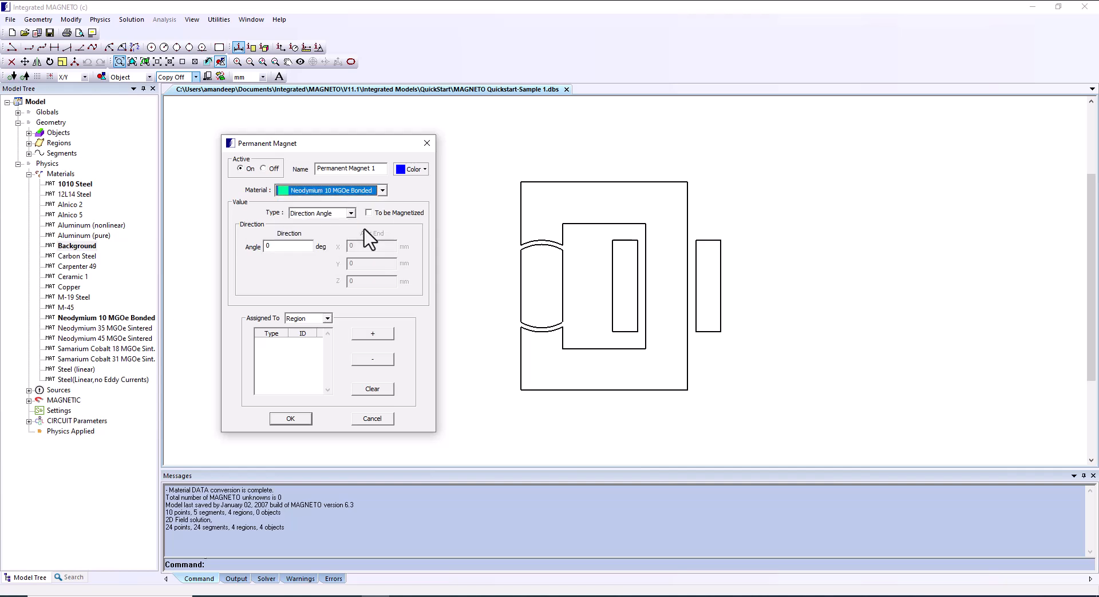
left_click(351, 213)
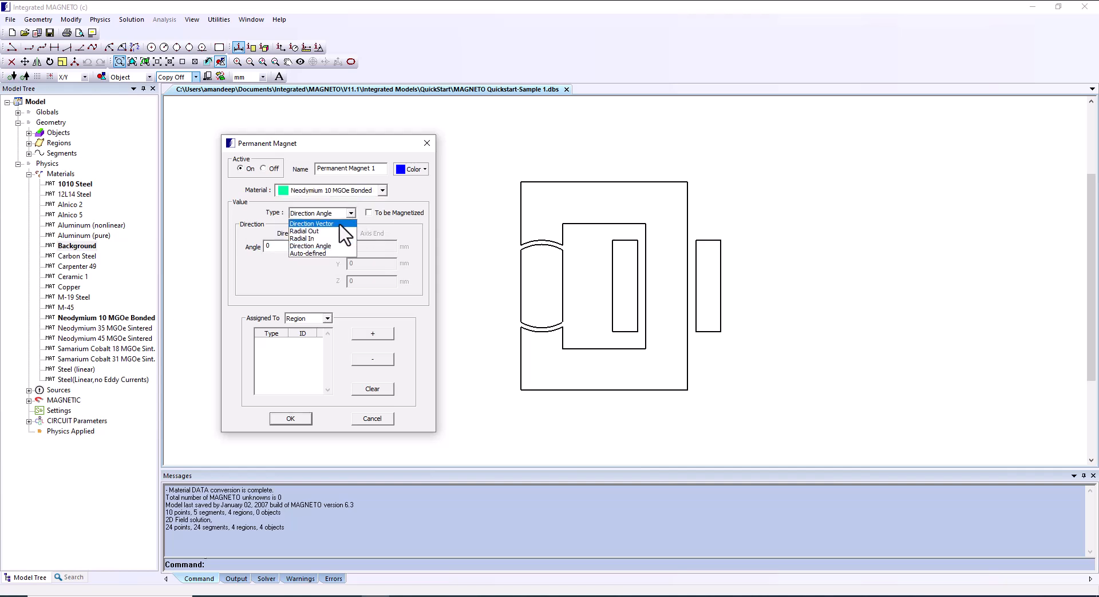
left_click(314, 226)
left_click(272, 263)
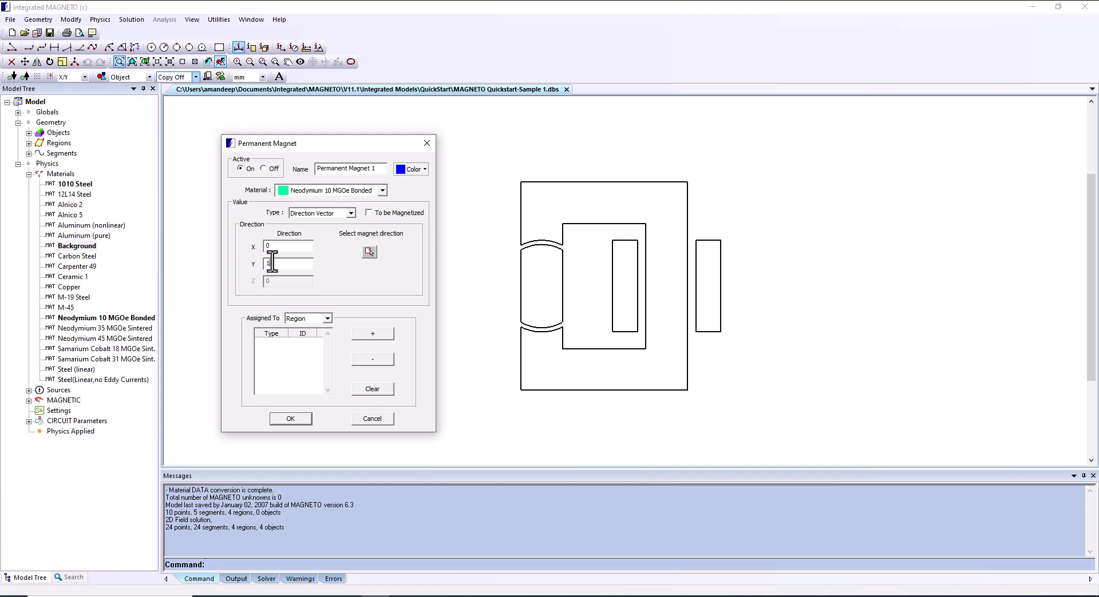
Step: Switch geometry selection to Region, assign the permanent magnet to the curved-end rotor region and save the model
left_click(148, 77)
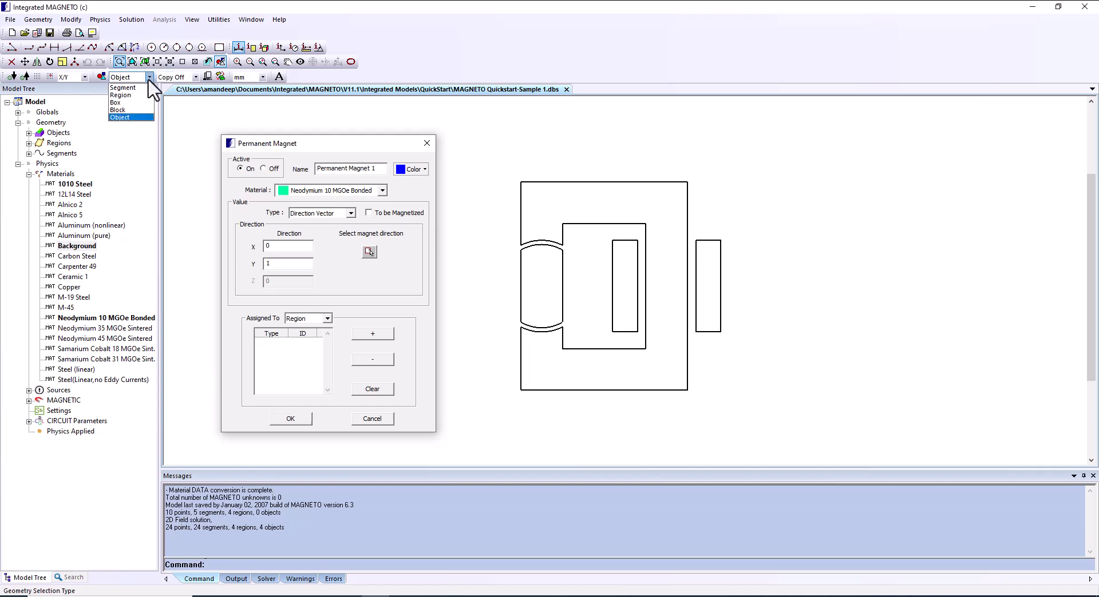
left_click(142, 107)
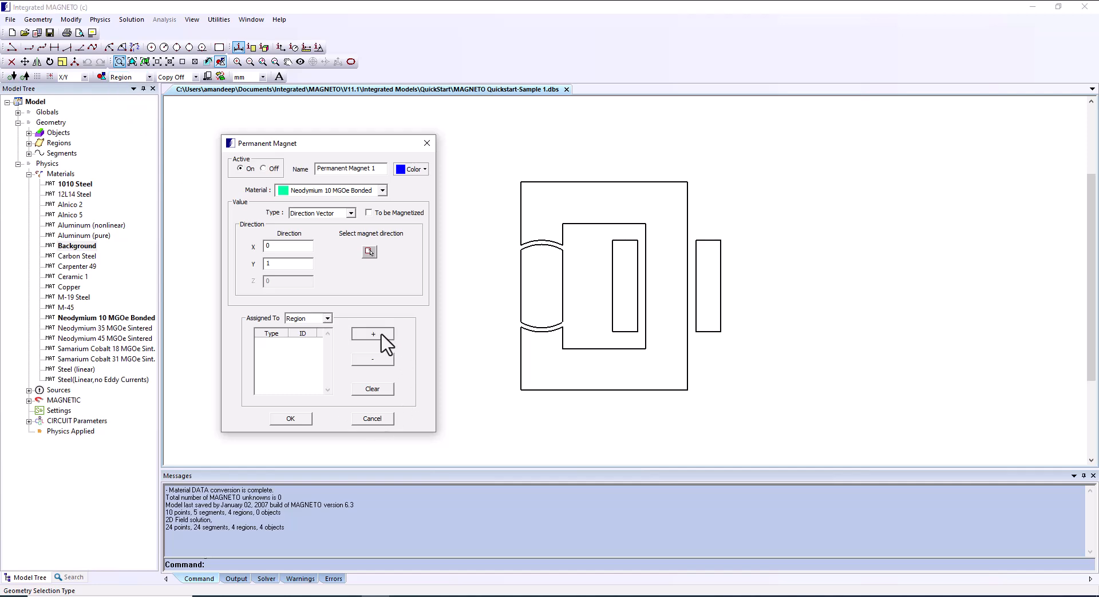
left_click(375, 335)
left_click(531, 287)
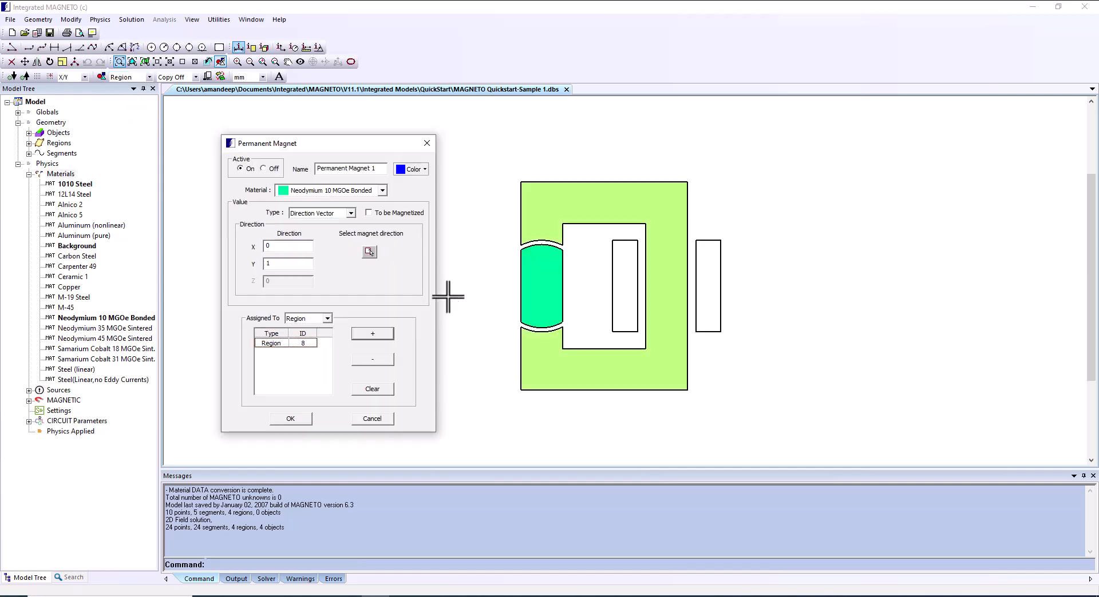
left_click(305, 436)
key("ctrl+s")
Step: Set up a 2D contour output plot of Field Lines on a plane with Very Fine Density and 15 contours
left_click(131, 20)
left_click(142, 40)
left_click_drag(269, 143, 325, 162)
left_click(217, 279)
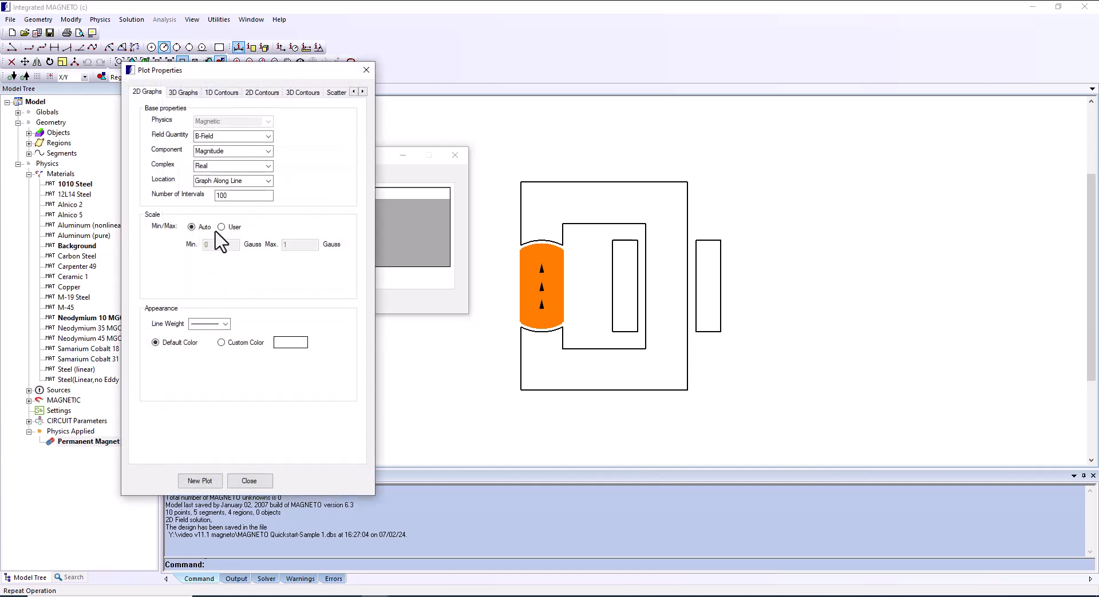
left_click(259, 94)
left_click(258, 196)
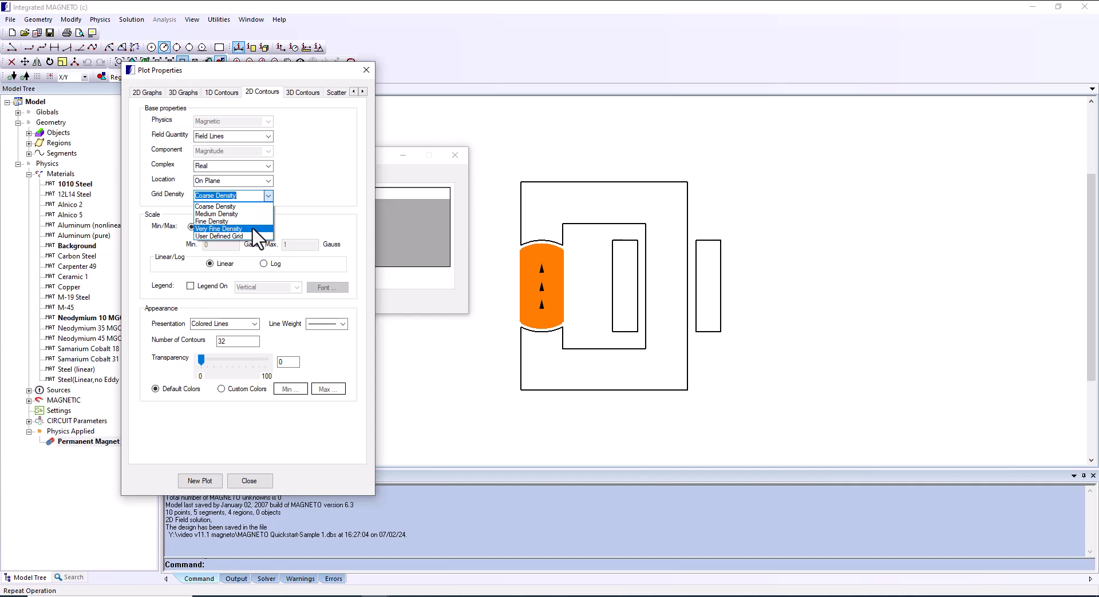
left_click(255, 229)
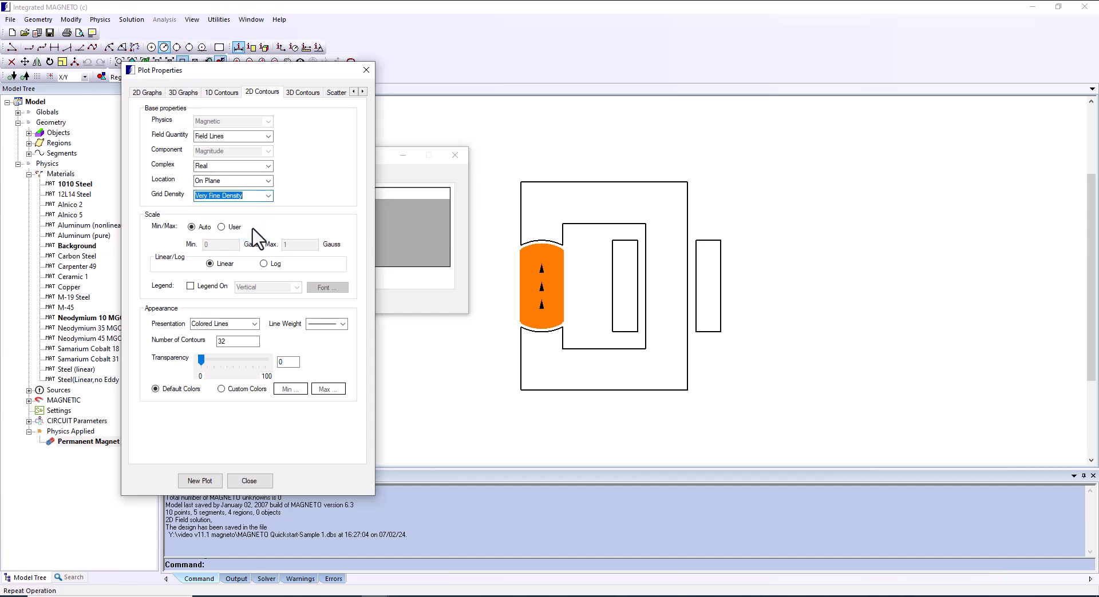
left_click(254, 343)
type("15")
Step: Create the contour plot on a rectangle from corner -20, -20 to opposite corner x+130, y+135
left_click(207, 481)
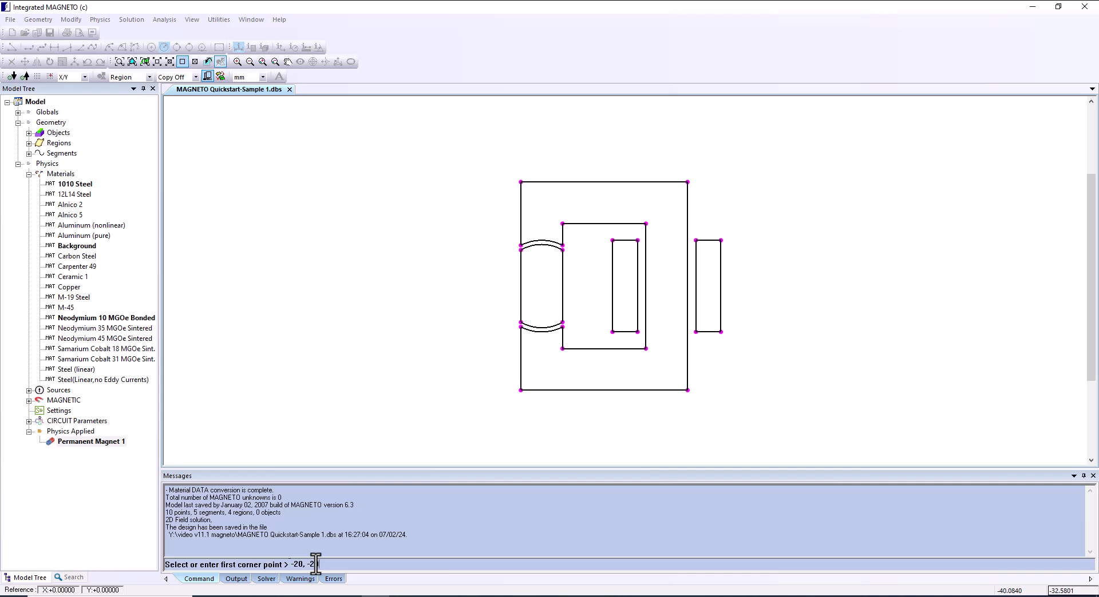
type("0")
key("Return")
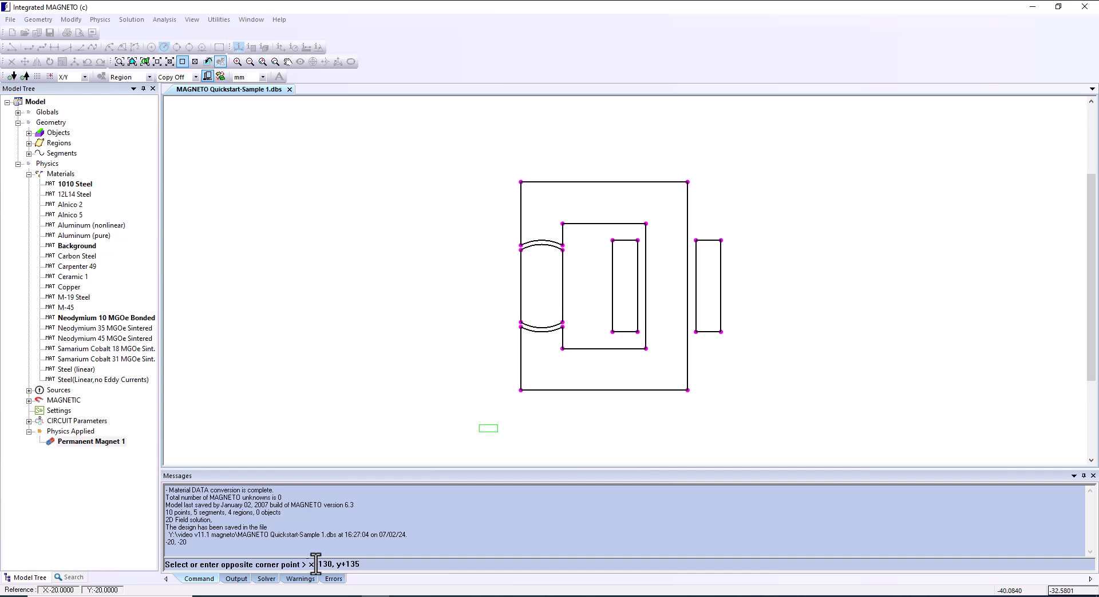
key("Return")
Step: Add a B-Field arrow plot with Fine Density, located on the existing rectangle plot object
left_click(232, 280)
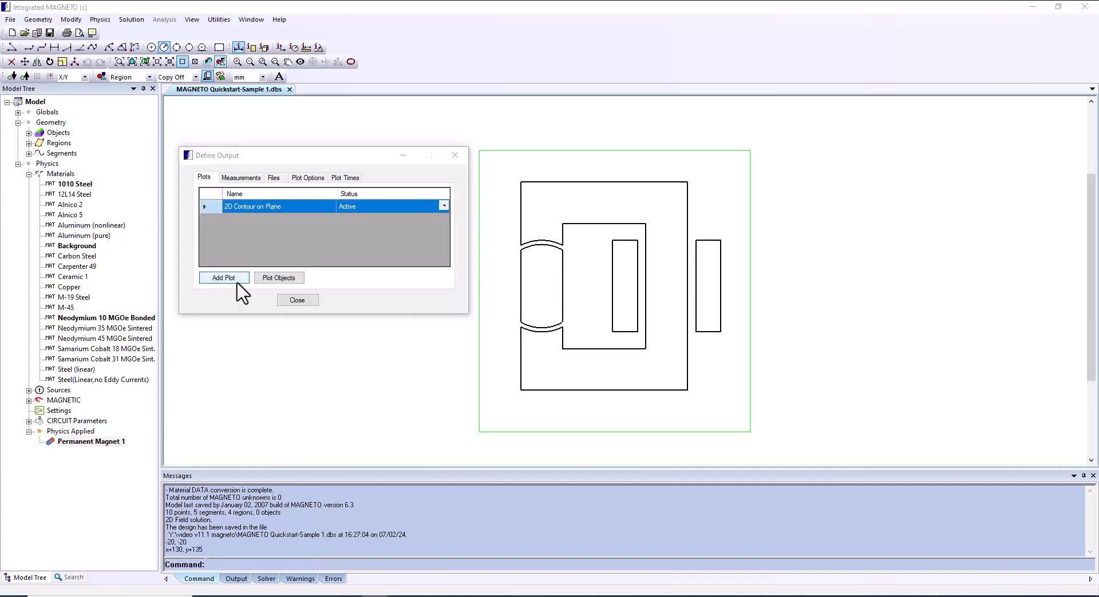
left_click(362, 92)
left_click(326, 92)
left_click(268, 181)
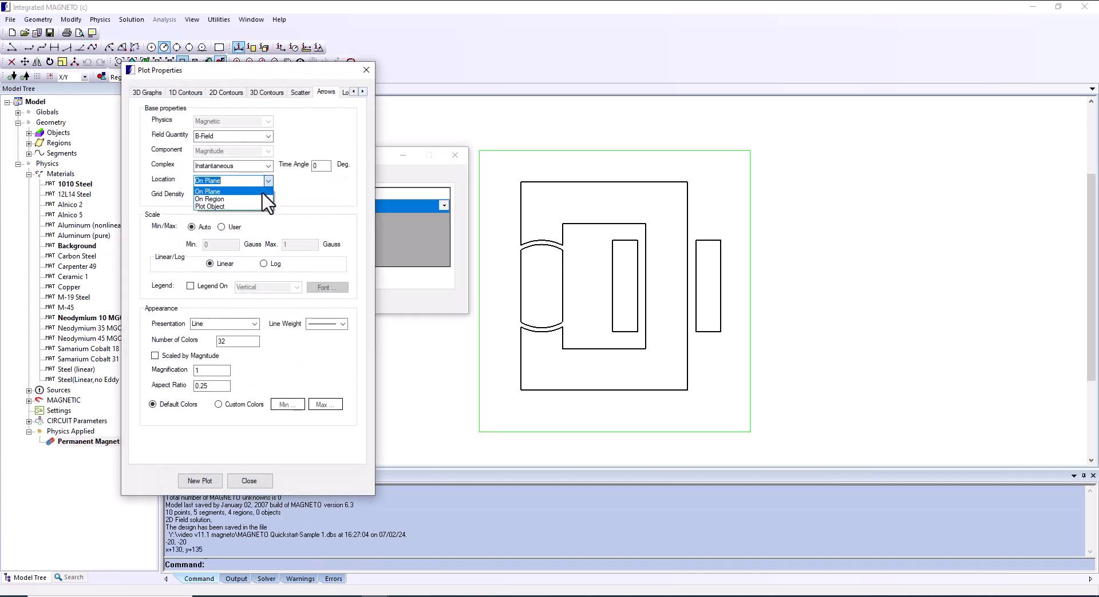
left_click(258, 206)
left_click(266, 196)
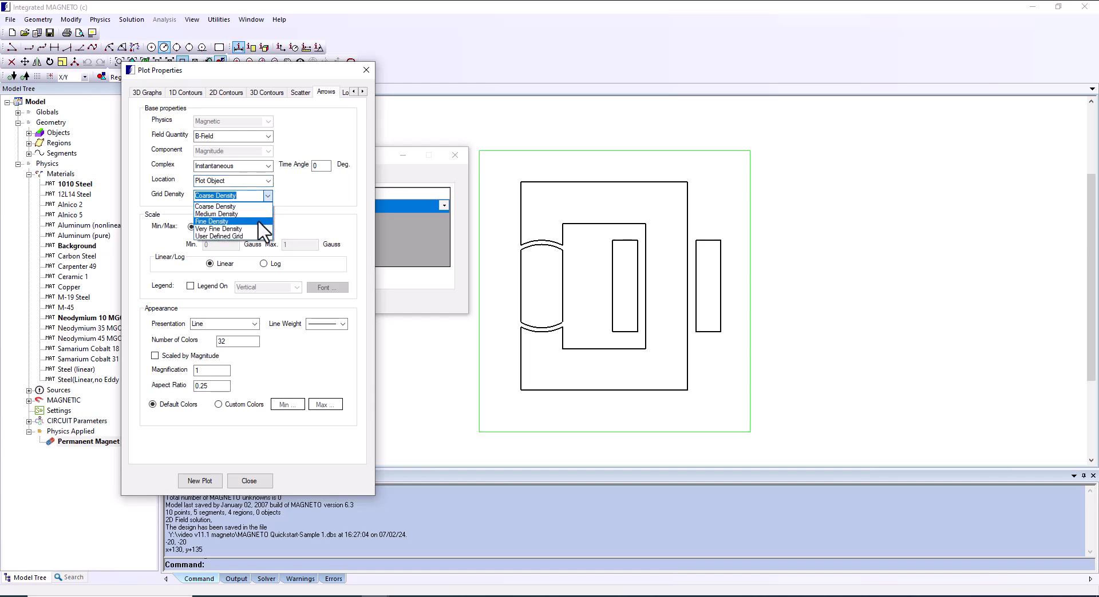
left_click(259, 220)
left_click(203, 480)
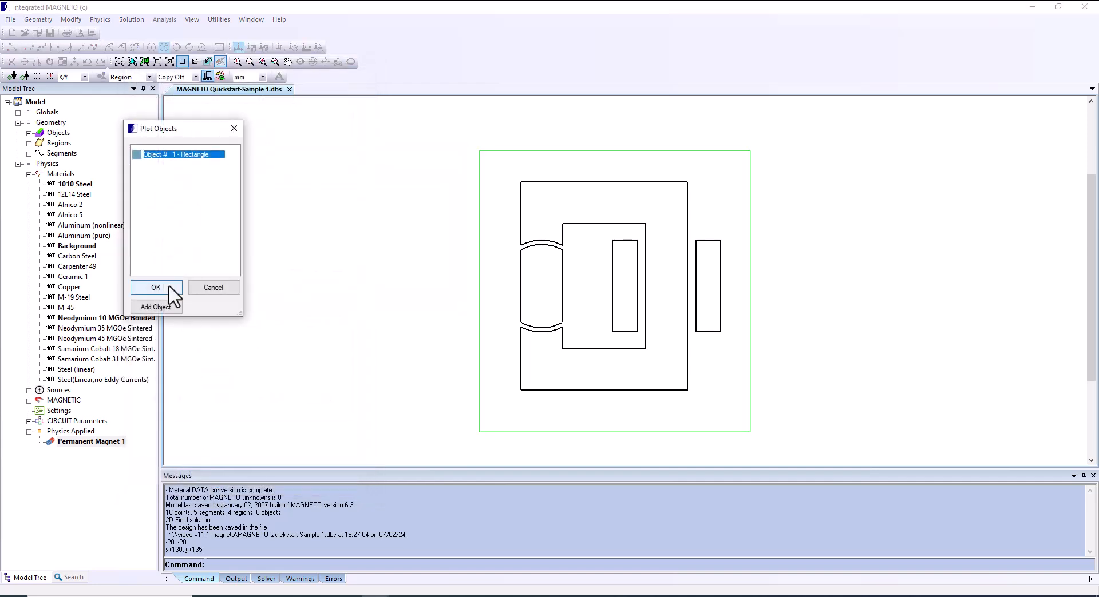
left_click(169, 287)
Step: Prefix the contour plot's name with "Field lines" and the arrow plot's name with "B field", then close the output definition
left_click(224, 208)
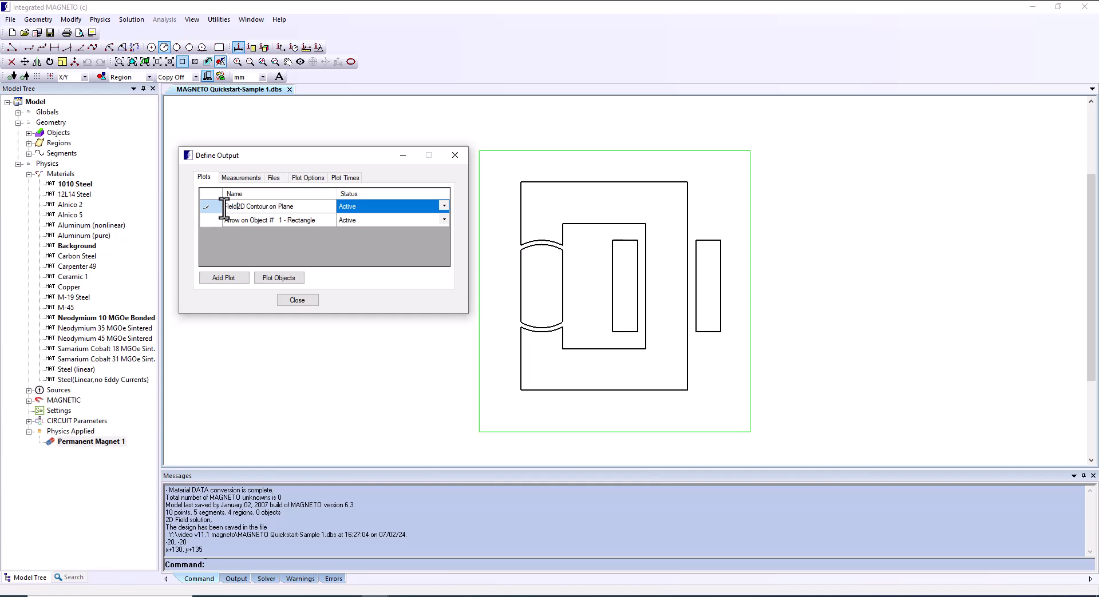
type("lines")
left_click(225, 221)
type("B field")
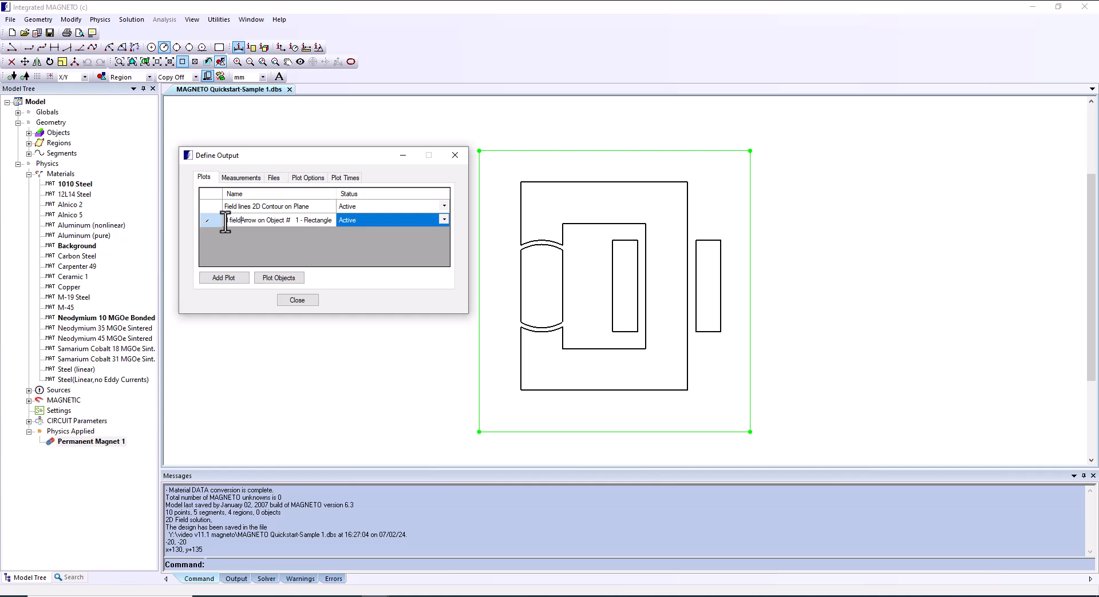
left_click(297, 299)
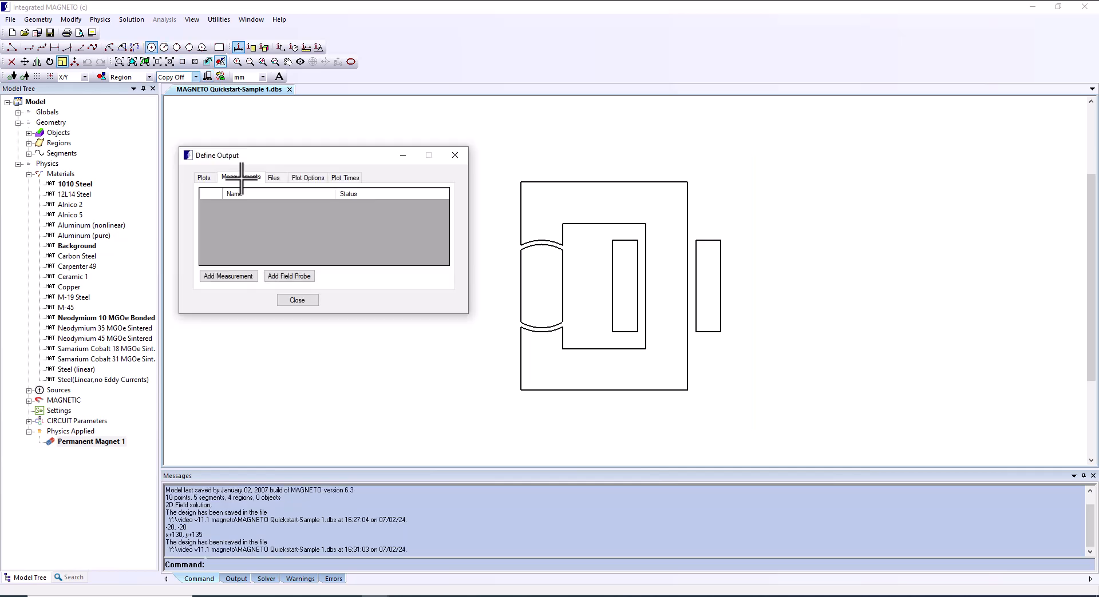
Step: Add a B-Field probe at coordinates X 10 mm, Y 50 mm and close the output definition
left_click(290, 277)
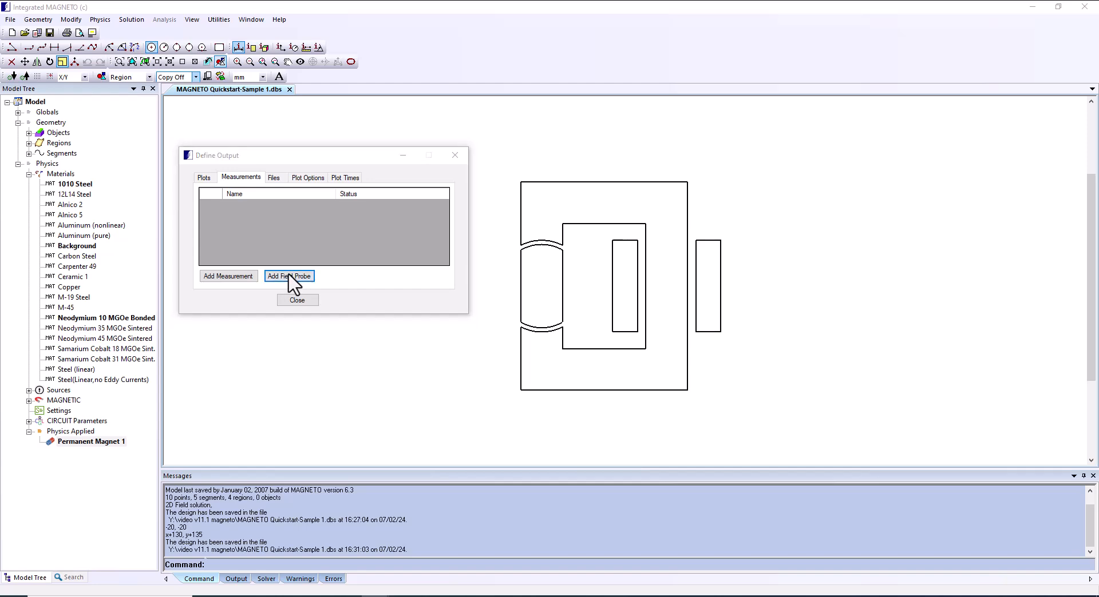
left_click_drag(181, 16, 305, 95)
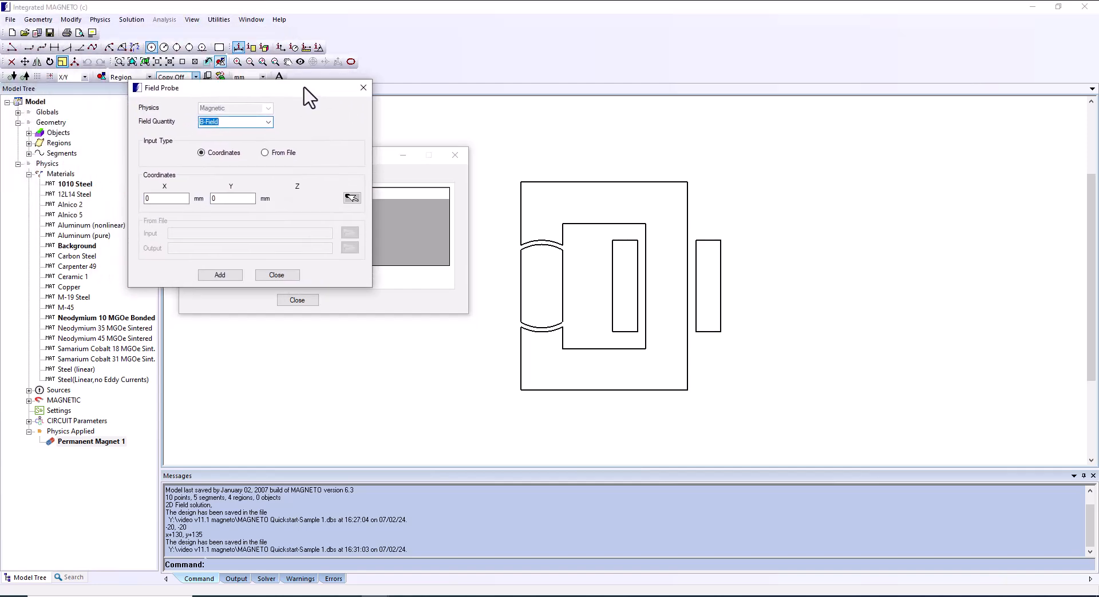
double_click(170, 198)
type("10")
double_click(232, 199)
type("50")
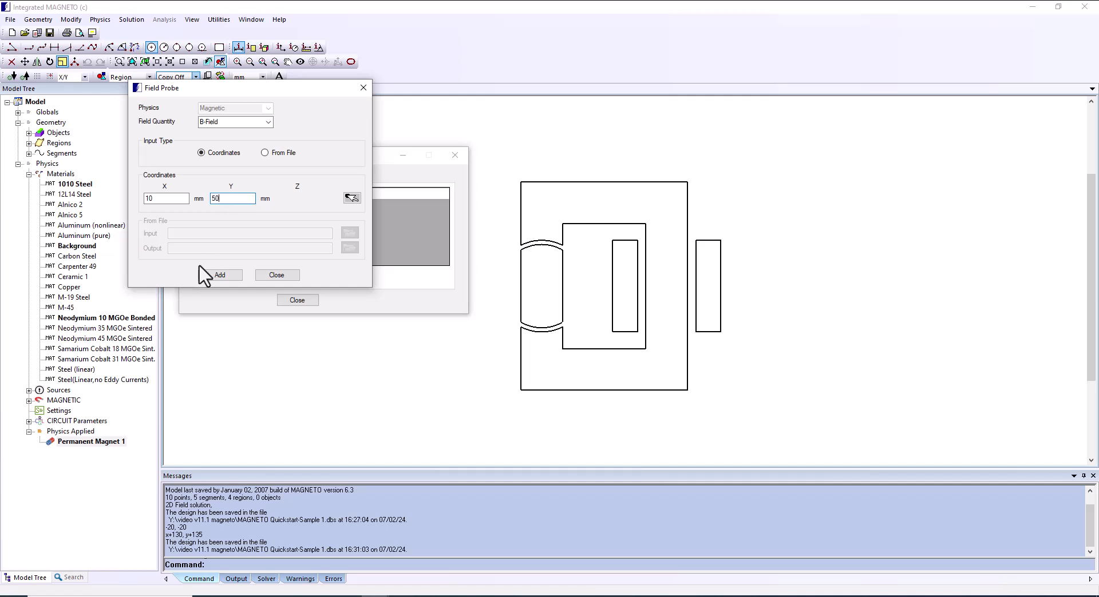
left_click(217, 275)
left_click(277, 276)
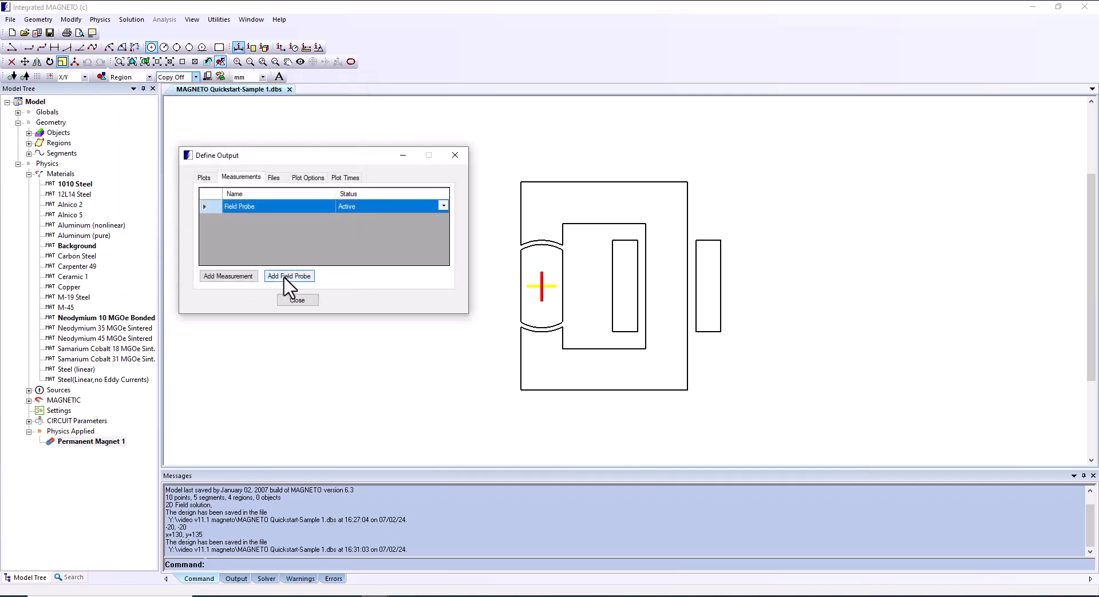
left_click(298, 299)
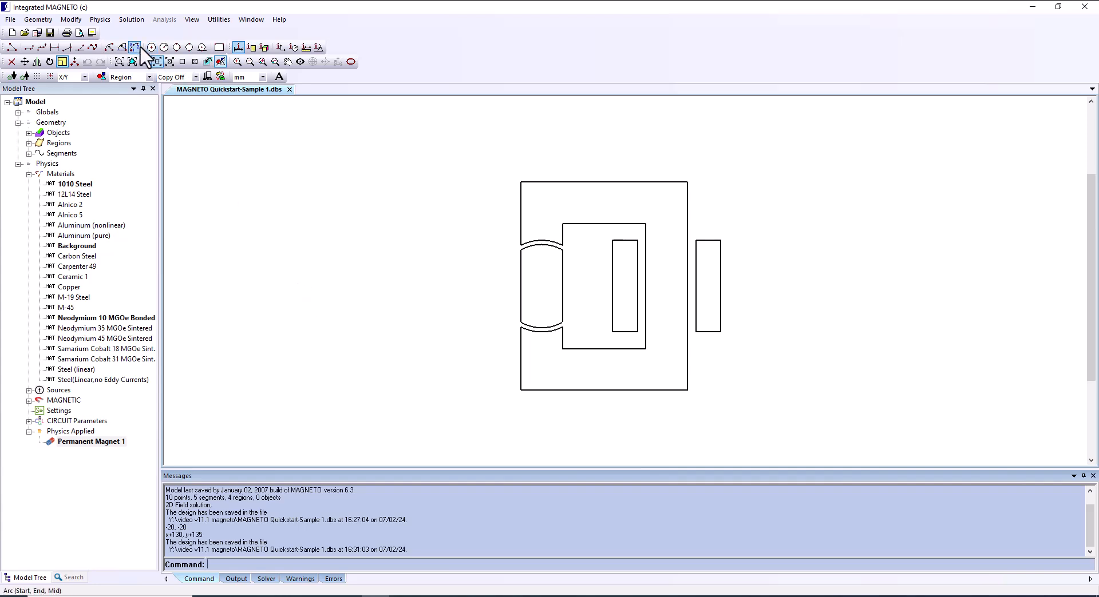
Step: Run the solver and display the field lines and B field plots for solution step 1
left_click(131, 19)
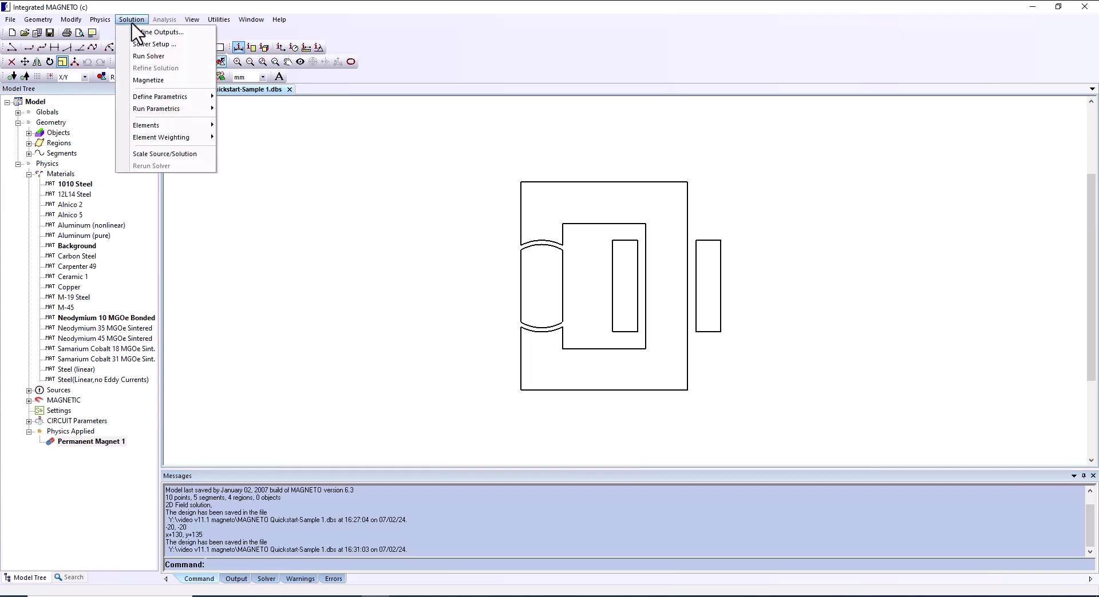
left_click(147, 57)
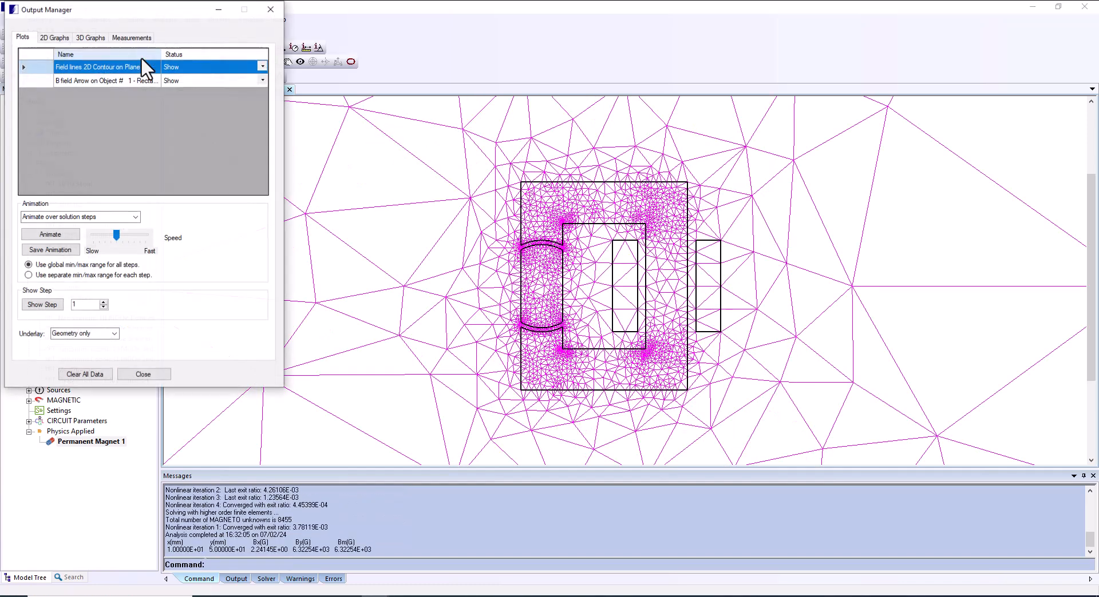
left_click(42, 305)
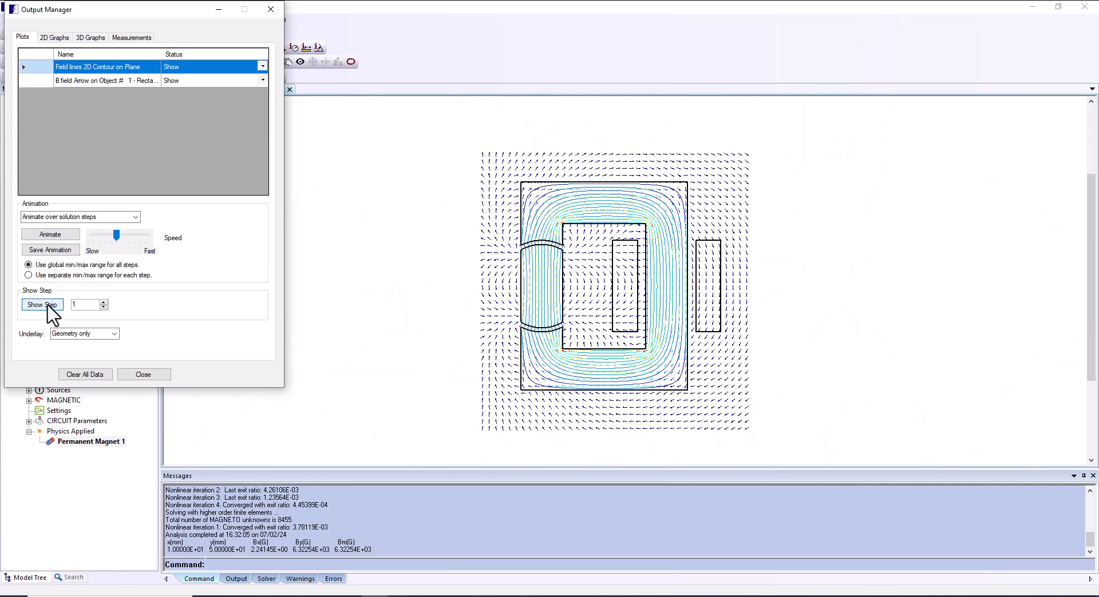
Step: Give the B field arrow plot a horizontal legend and Solid presentation, apply the properties, and close the output manager
left_click(309, 123)
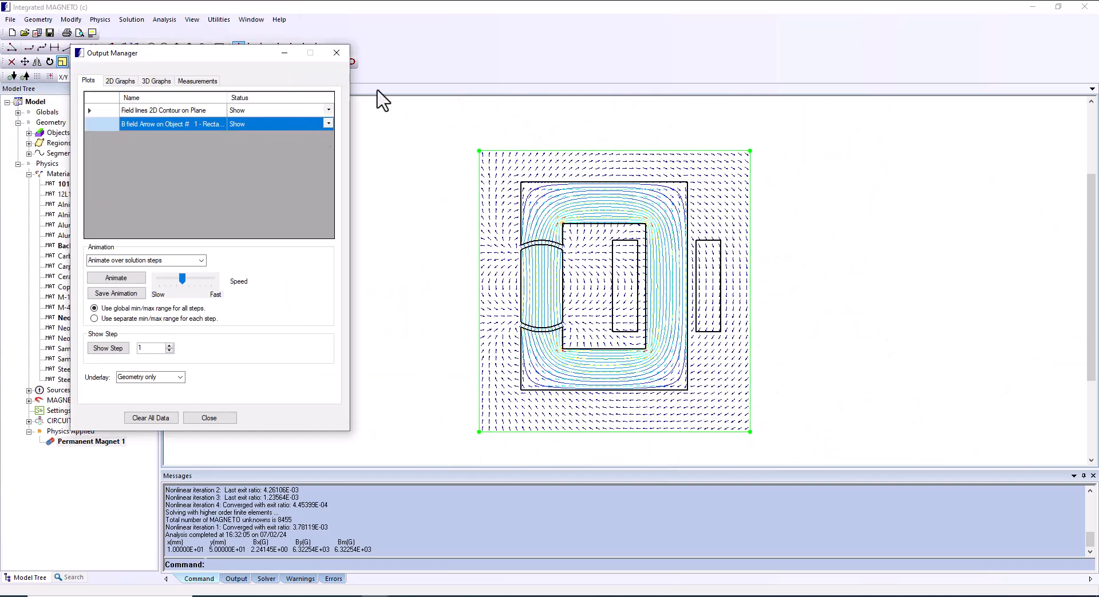
right_click(304, 121)
left_click(324, 127)
left_click(190, 285)
left_click(296, 287)
left_click(286, 305)
left_click(255, 325)
left_click(242, 342)
left_click(250, 342)
left_click(205, 387)
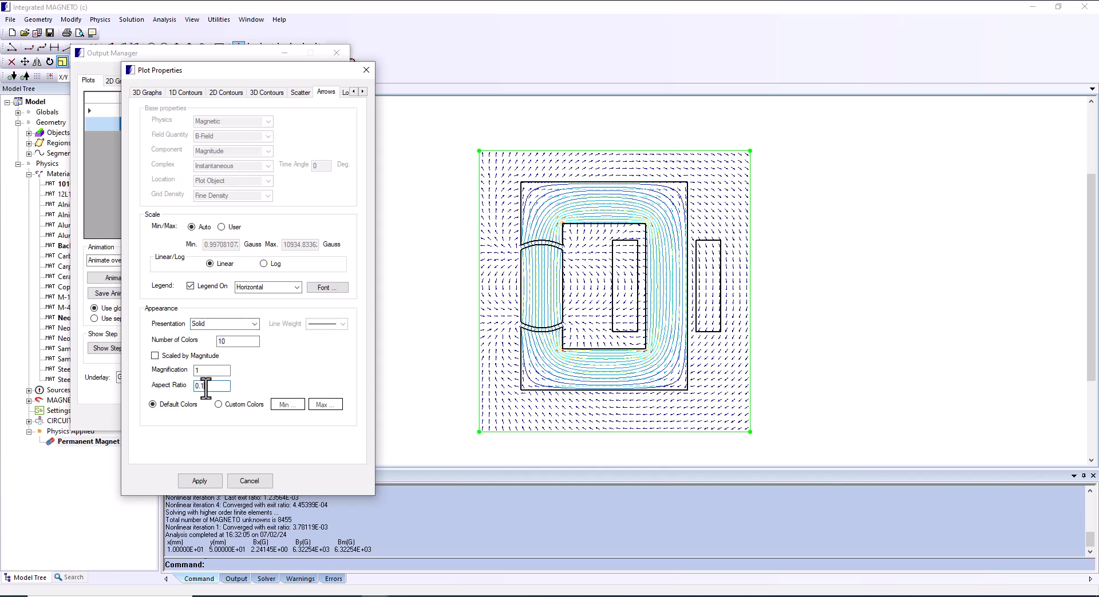
left_click(204, 482)
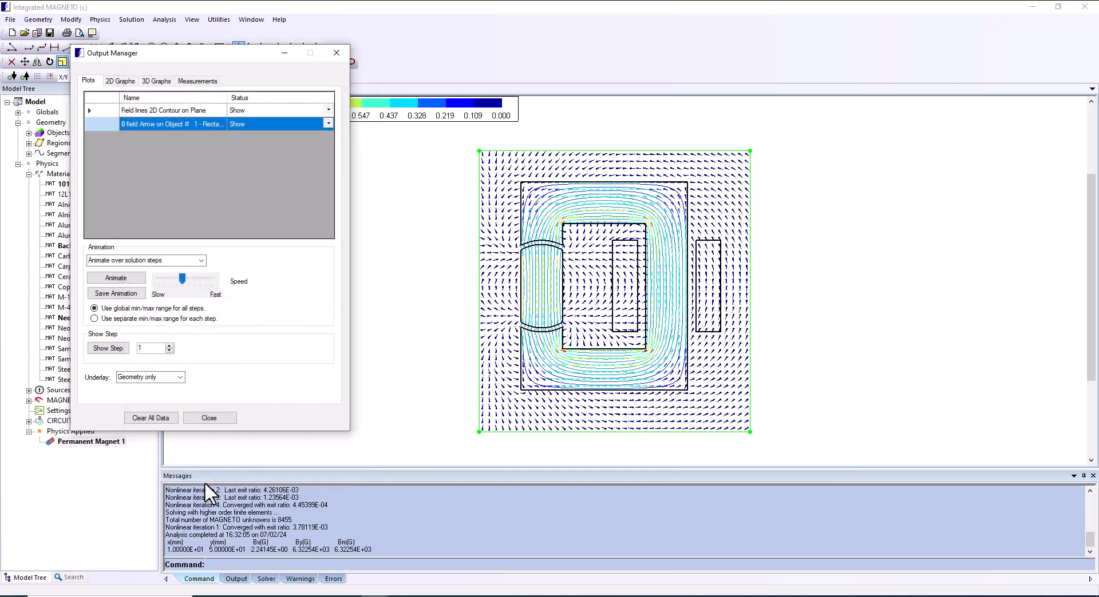
left_click(207, 415)
Step: Calculate the region flux linkage using the inner and outer coil regions and mark the result line in the messages
left_click(164, 21)
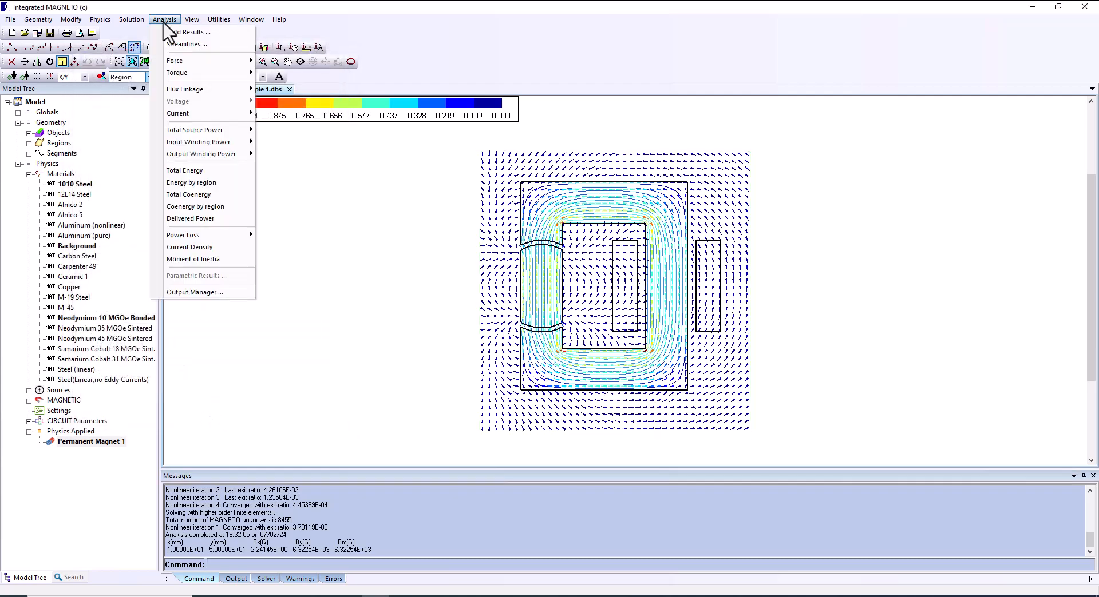
mouse_move(192, 95)
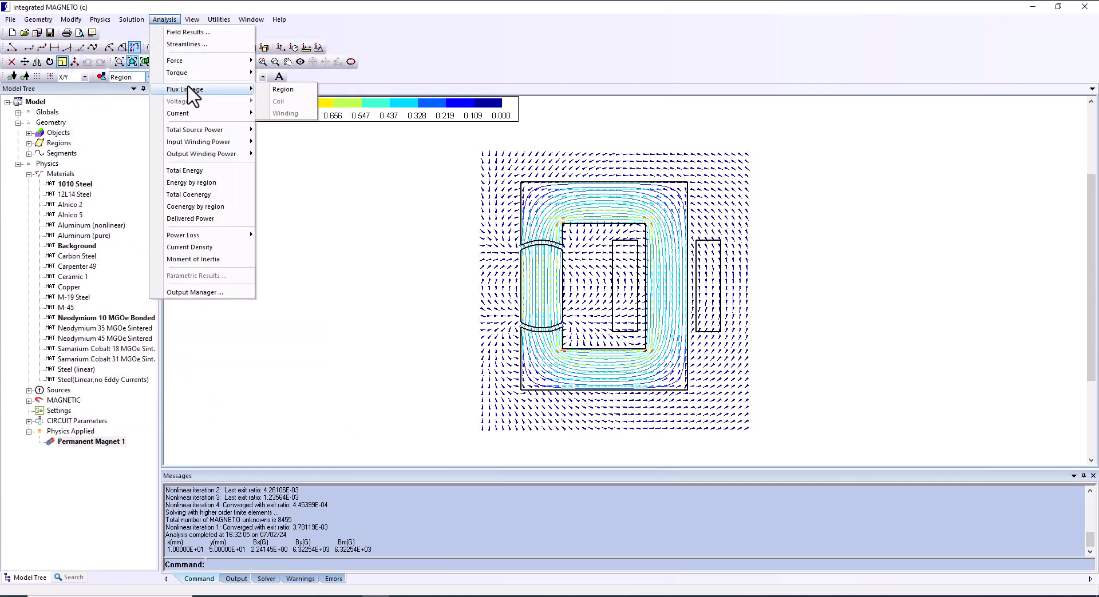
left_click(283, 90)
left_click(626, 290)
left_click(714, 304)
right_click(719, 301)
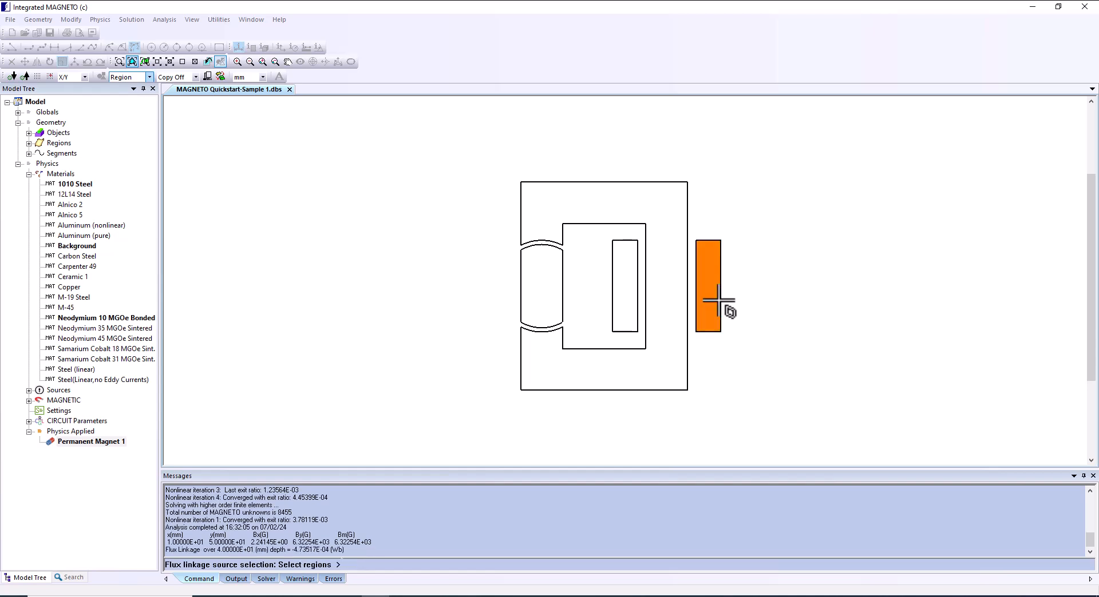
key("Escape")
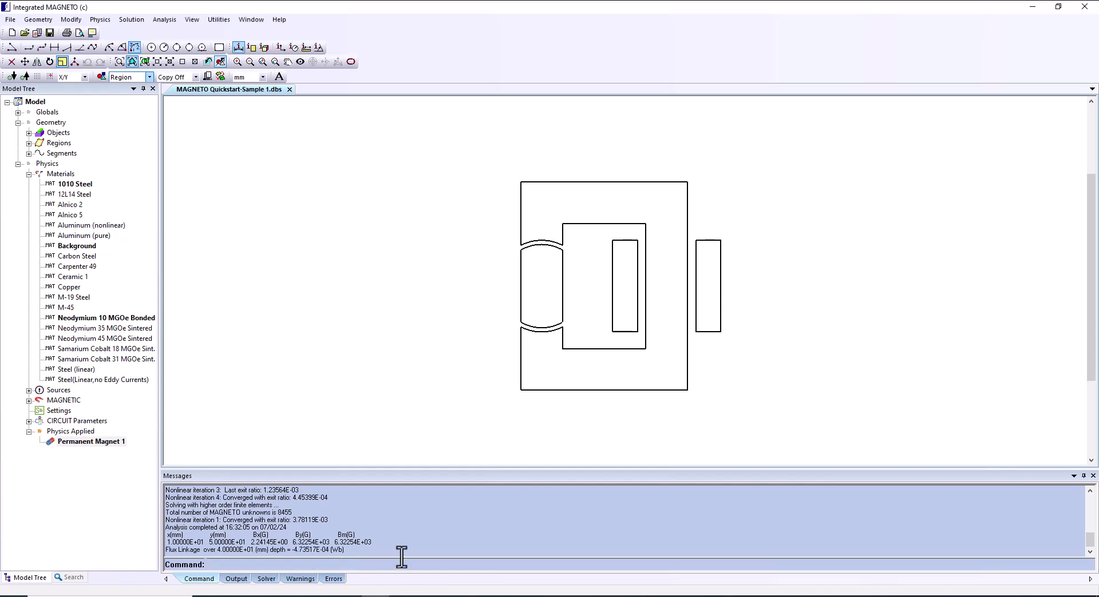
left_click(210, 550)
left_click_drag(210, 549, 389, 552)
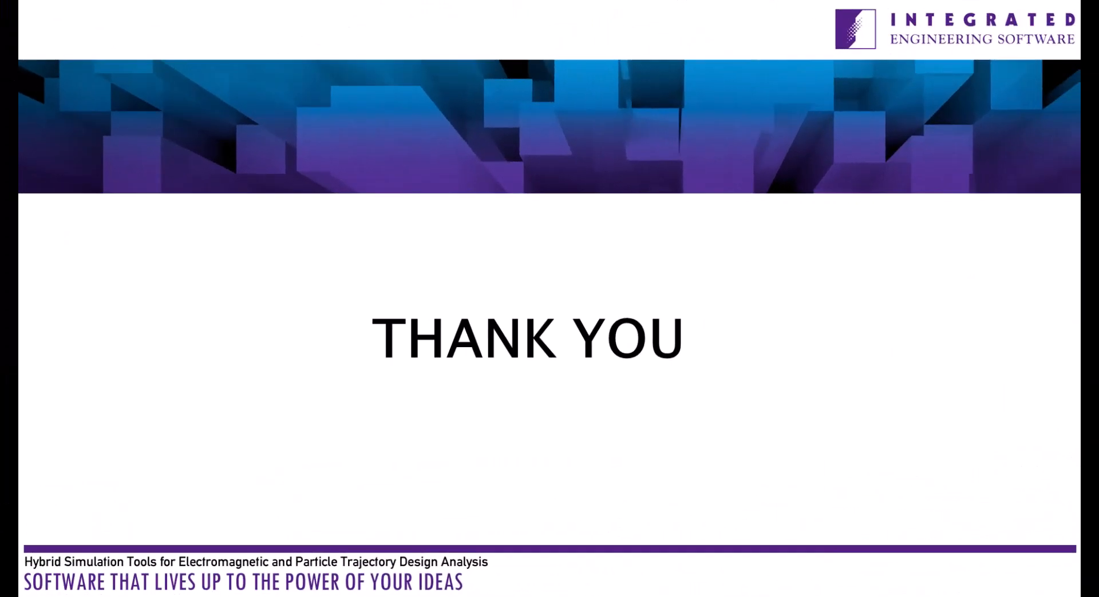